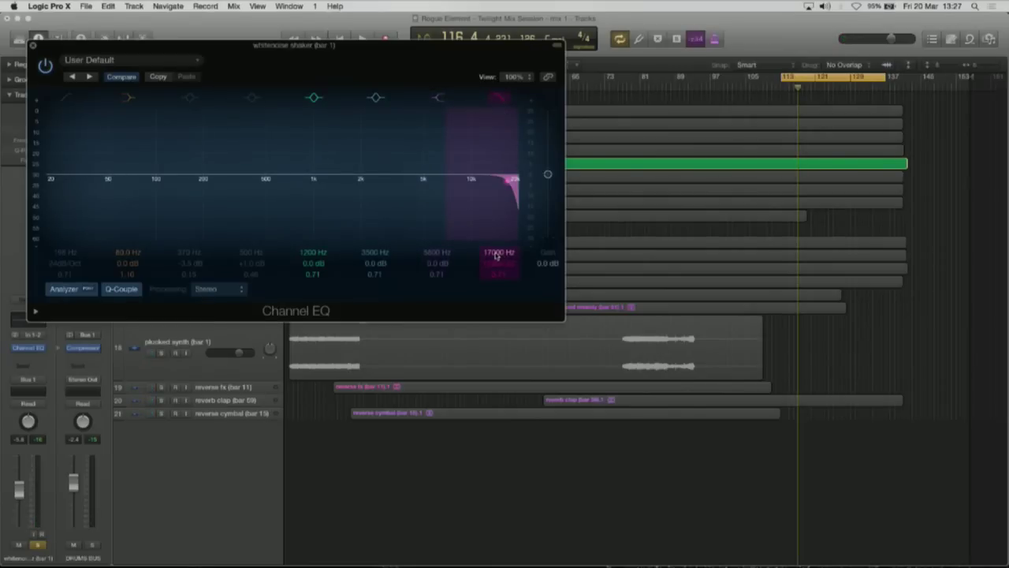
During playback, lower the high-cut frequency in the whitenoise shaker's Channel EQ and set its low-cut frequency to 405 Hz
key("space")
left_click_drag(495, 254, 496, 272)
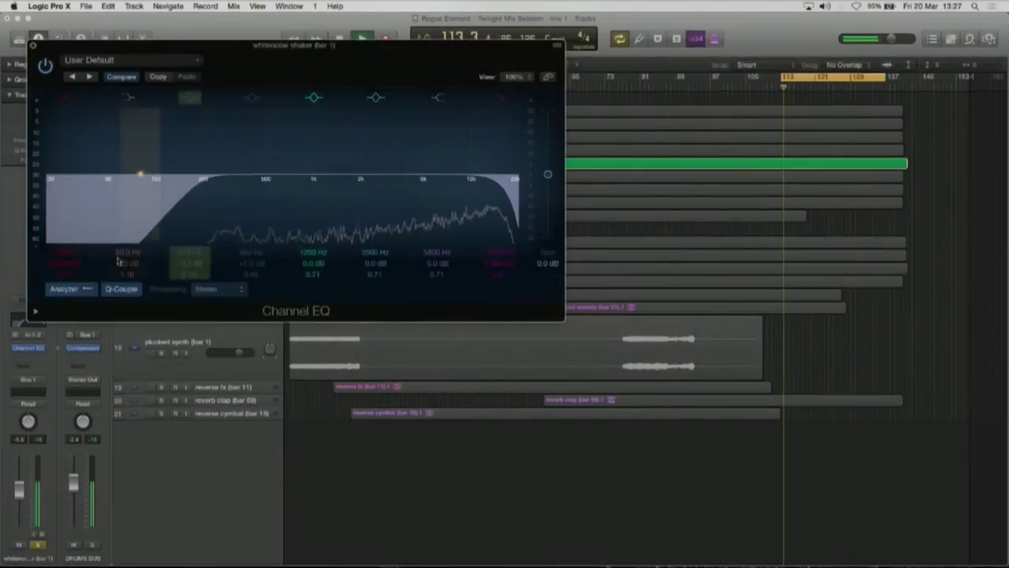
left_click_drag(68, 256, 68, 296)
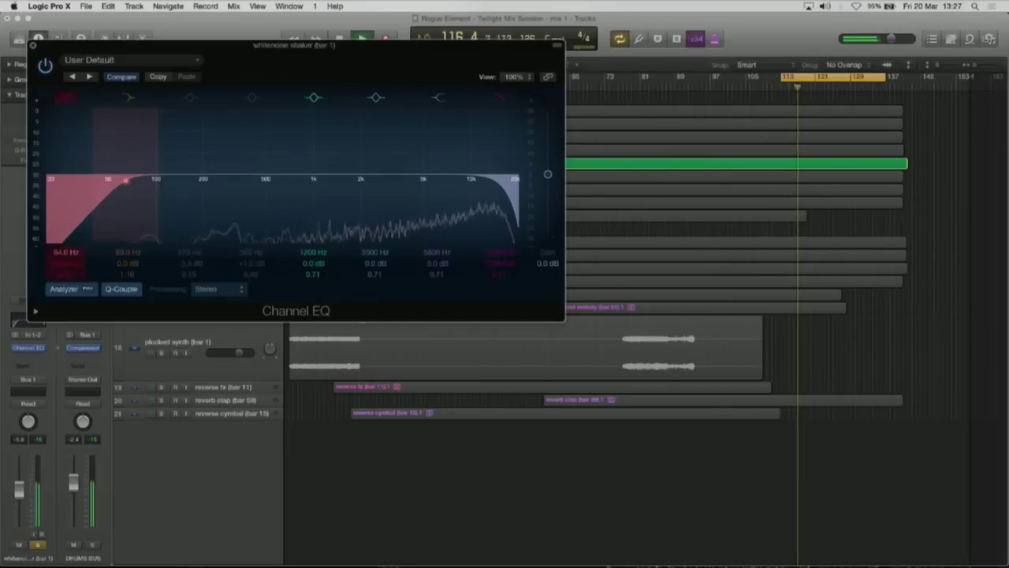
left_click_drag(68, 297, 66, 254)
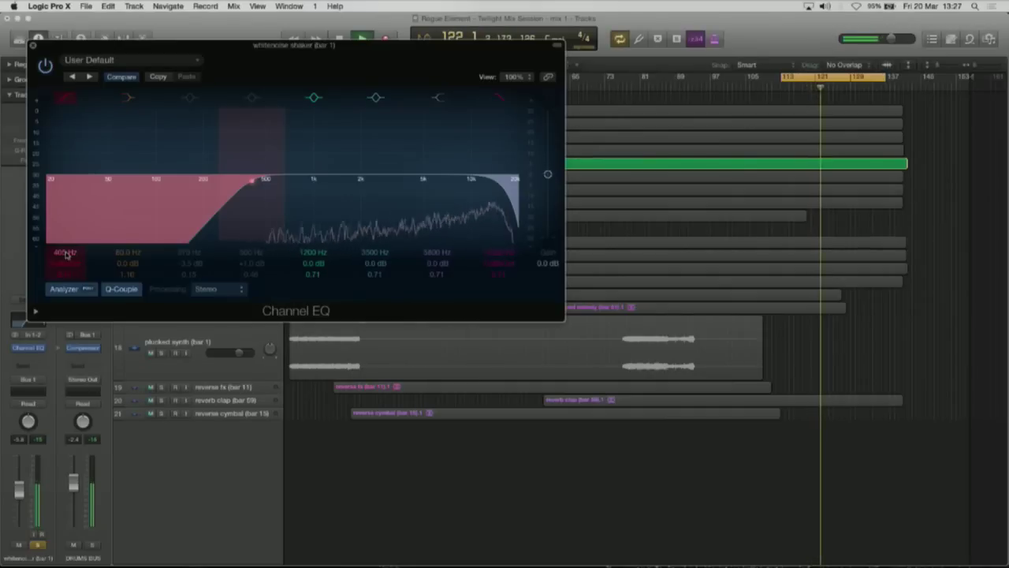
left_click(66, 253)
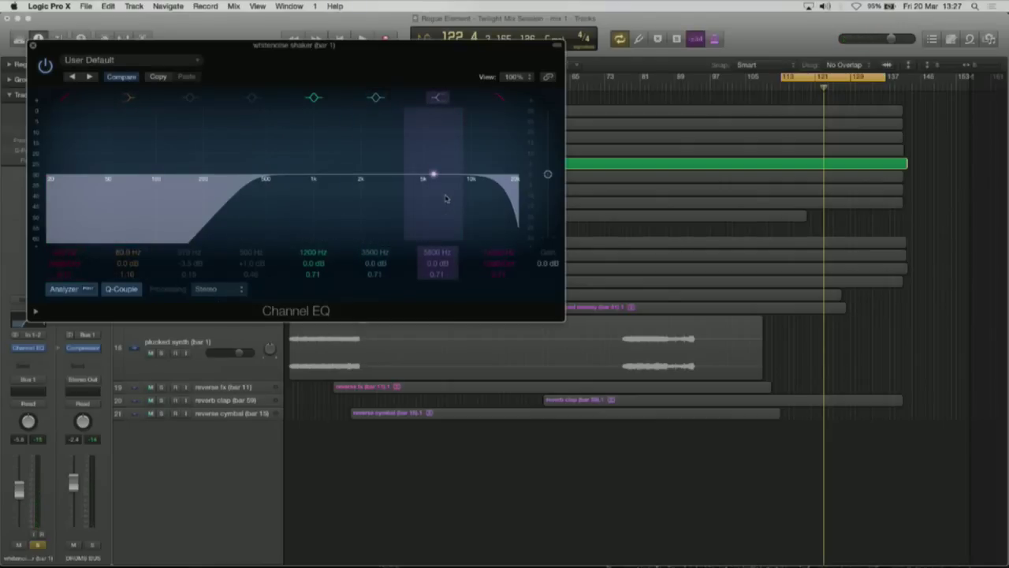
Sweep the shaker's high-cut filter down to 9400 Hz during playback and bring it back up to 14800 Hz
key("space")
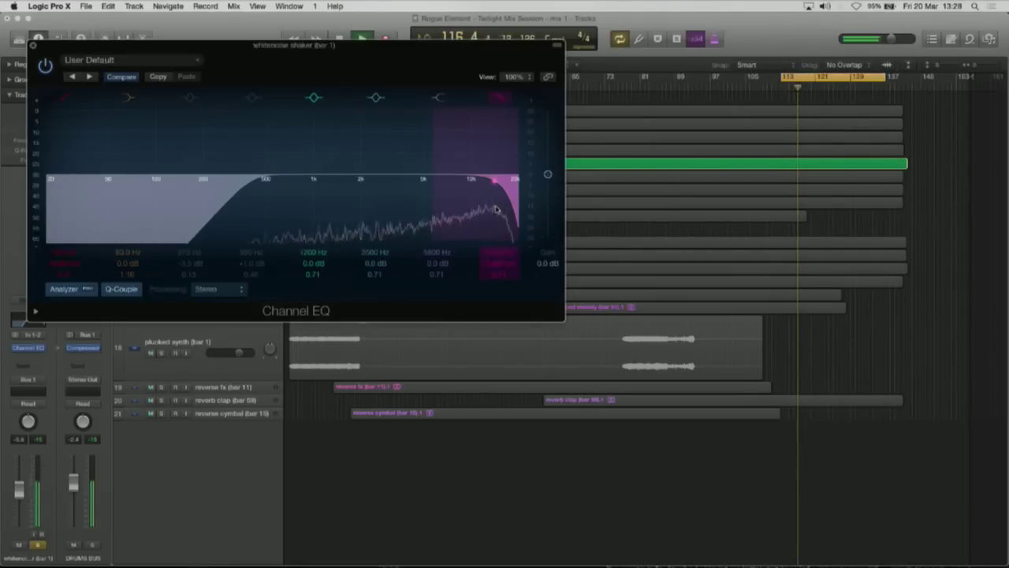
key("space")
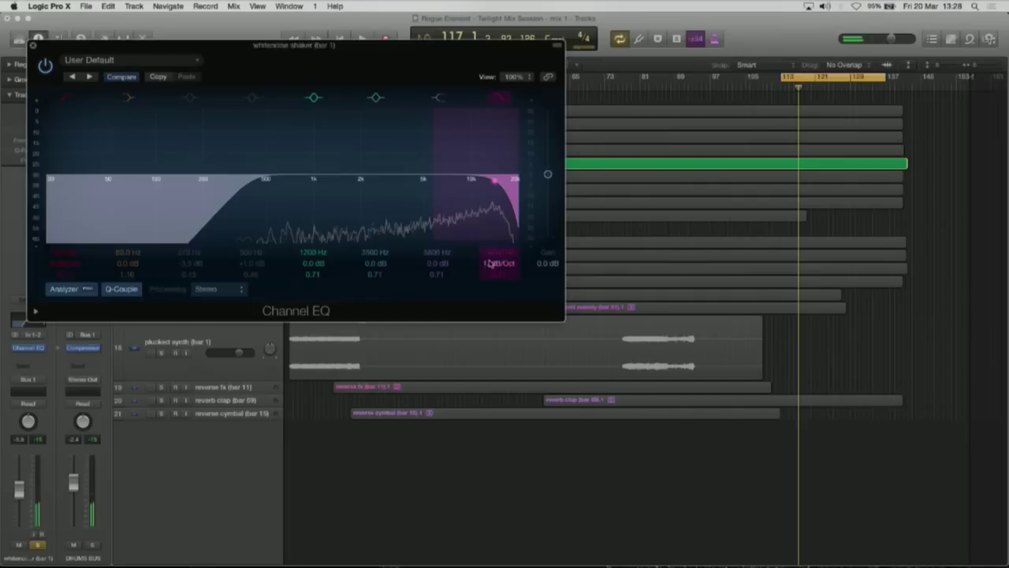
key("space")
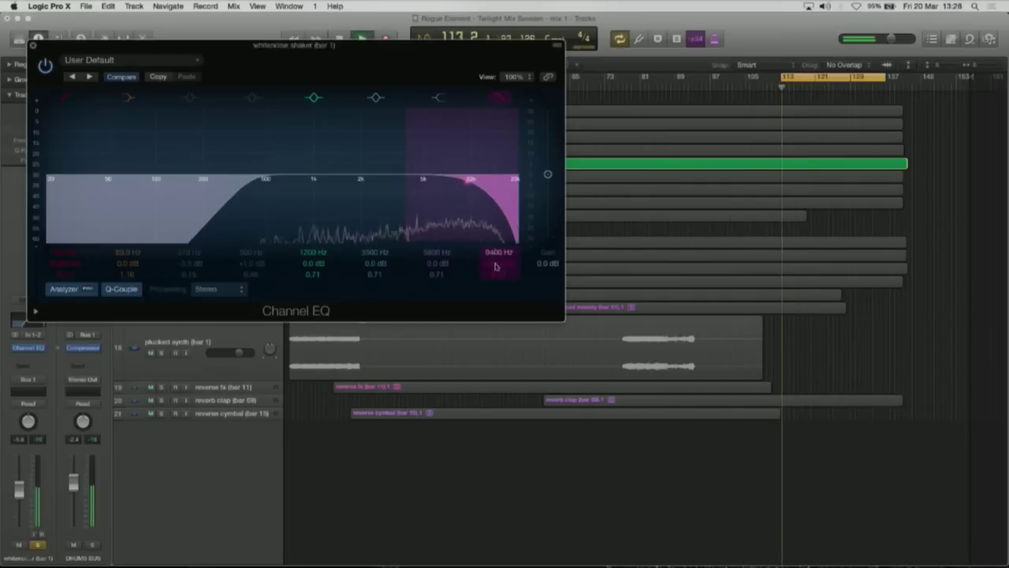
mouse_move(494, 257)
left_mouse_down()
mouse_move(498, 247)
mouse_move(498, 257)
left_mouse_up()
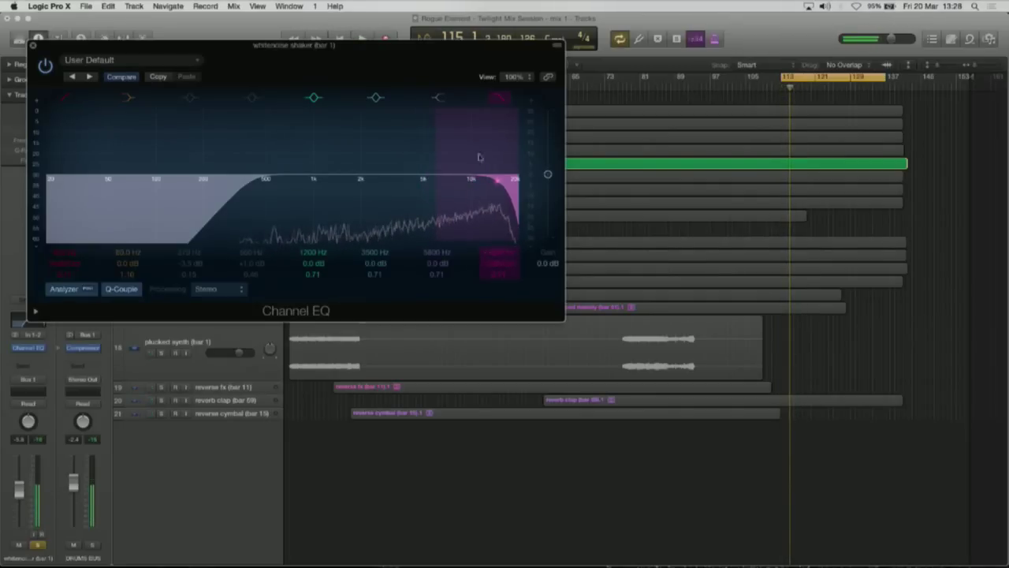
key("space")
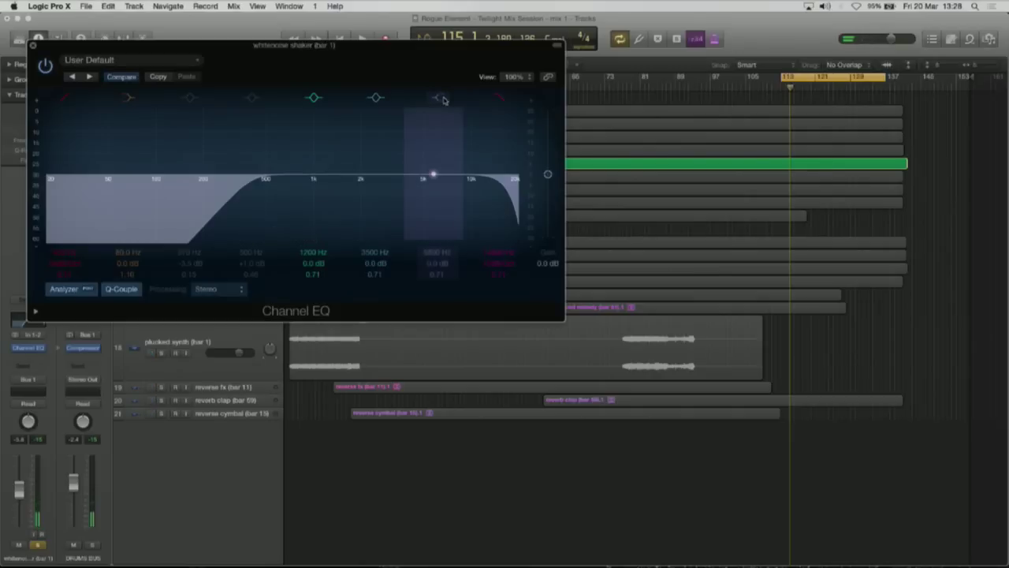
Set the shaker EQ's high-shelf band to 13600 Hz and -13.0 dB, comparing playback with the band off and on
left_click_drag(433, 253, 433, 240)
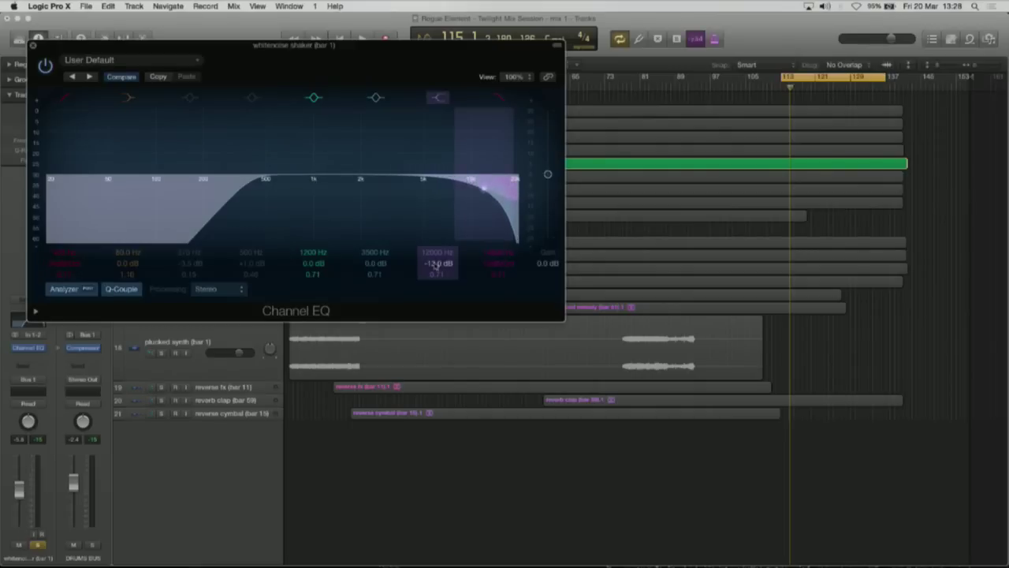
left_click_drag(435, 260, 433, 242)
key("space")
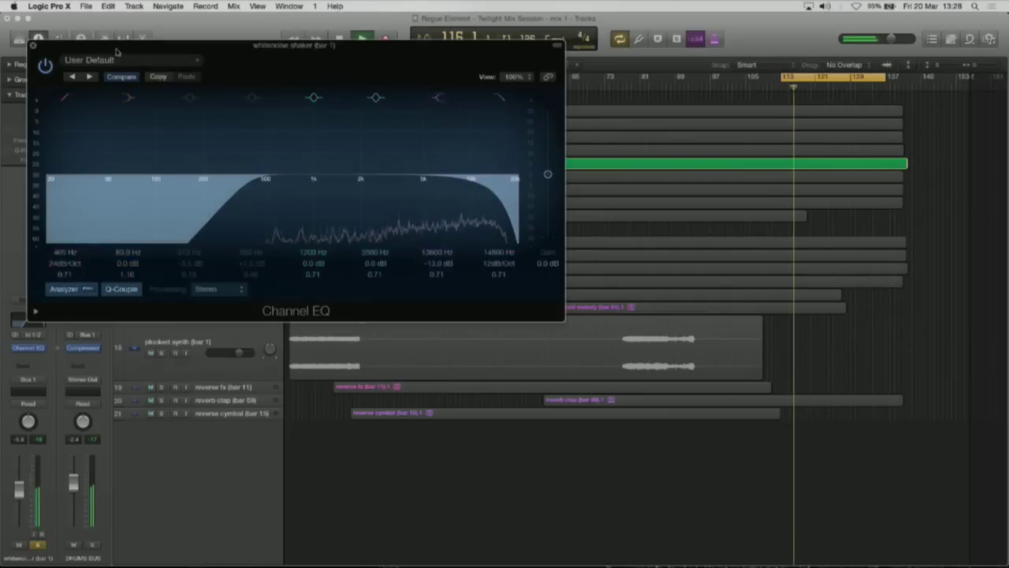
left_click(437, 98)
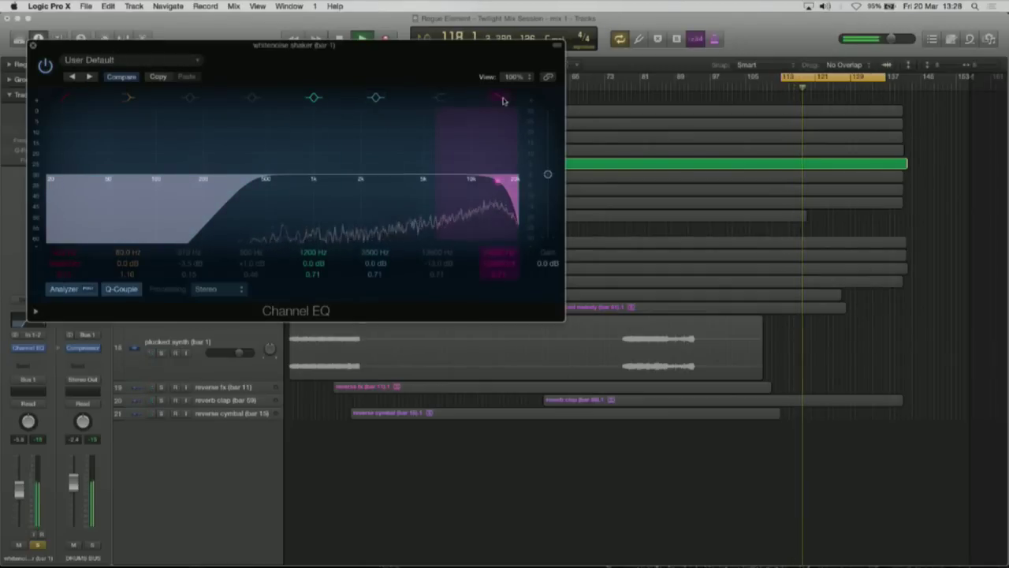
left_click(440, 99)
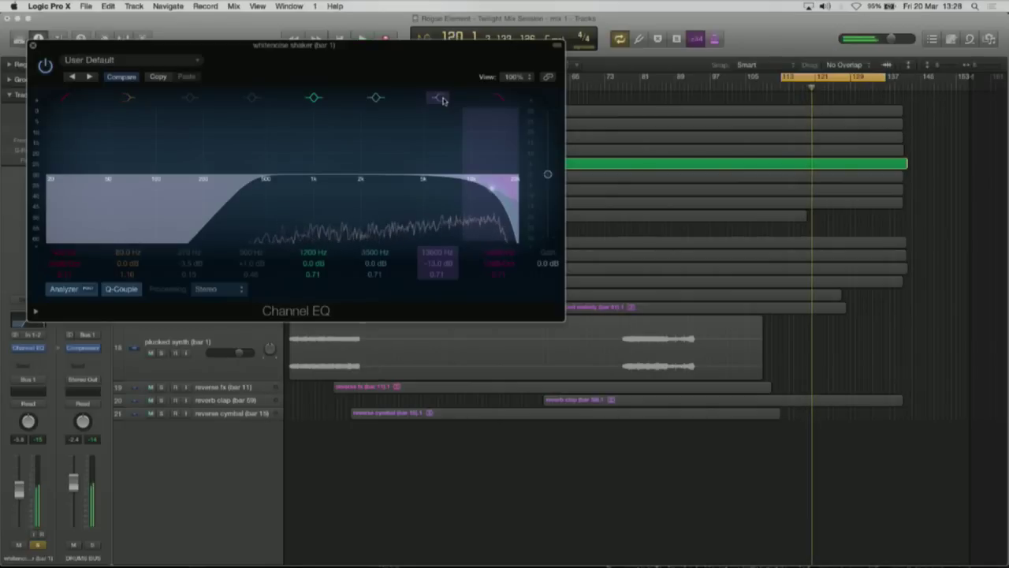
key("space")
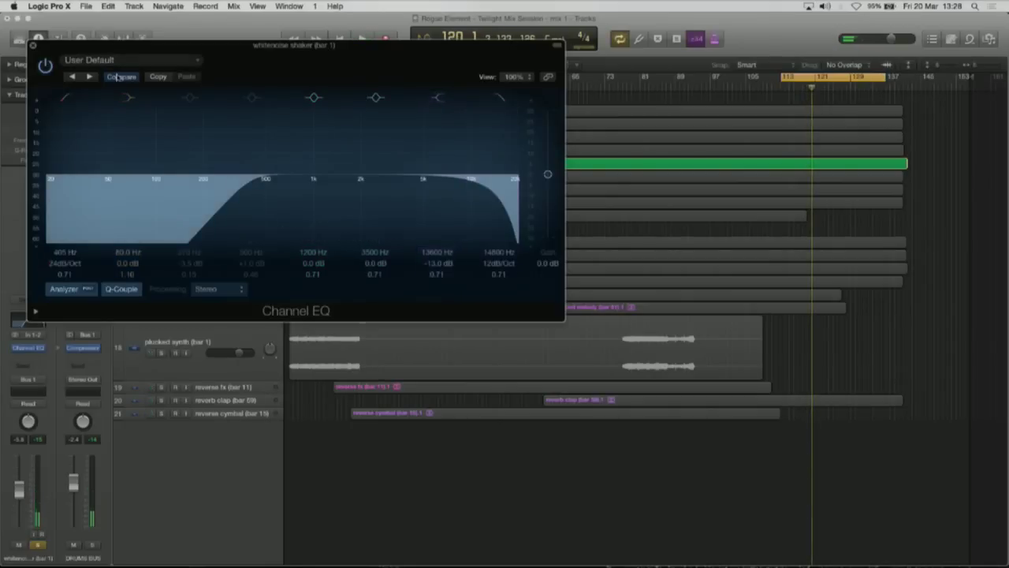
Close the EQ, take the whitenoise shaker out of solo, and raise its volume to -2.2 dB against the full mix
left_click(34, 45)
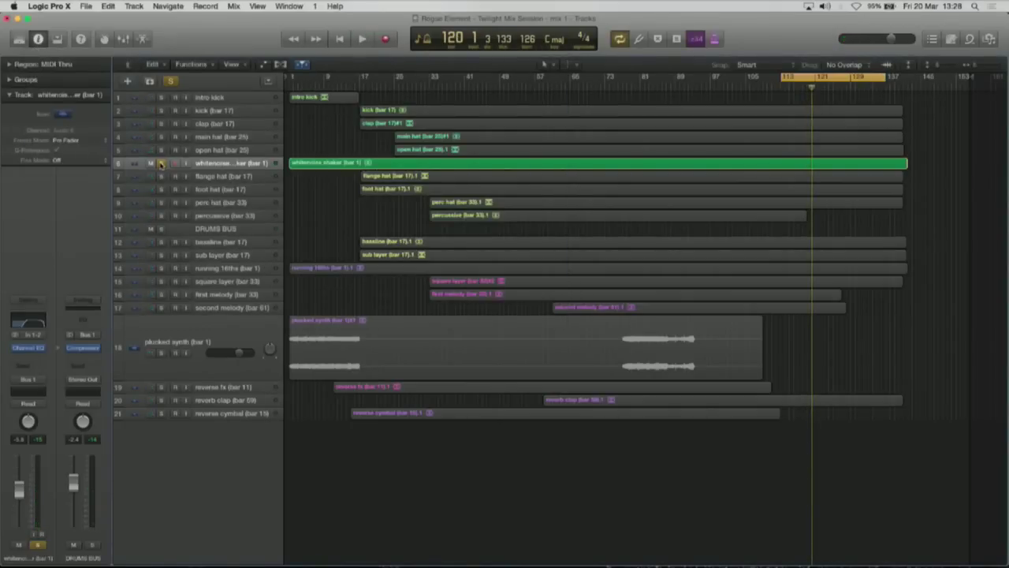
left_click(161, 164)
key("space")
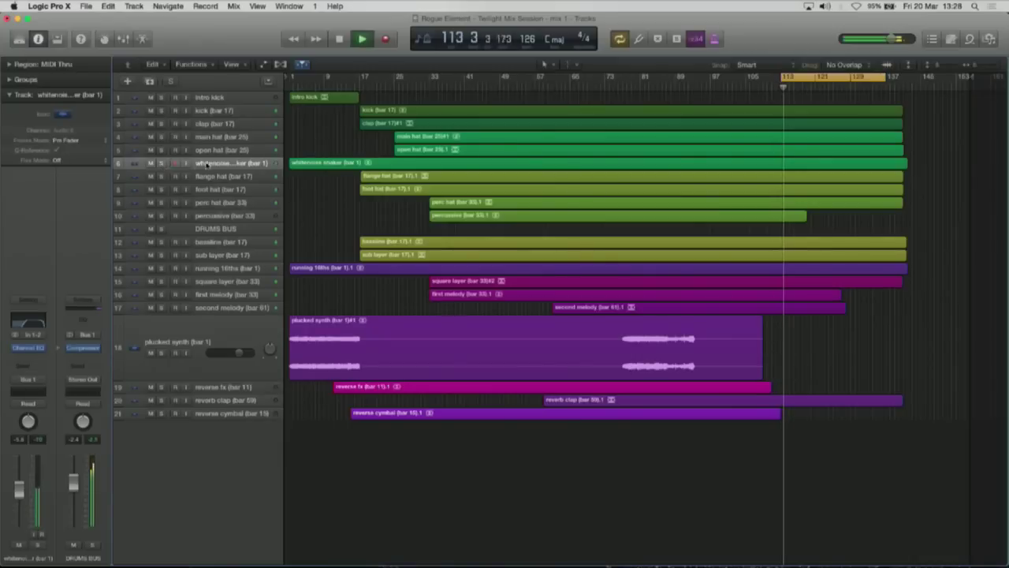
left_click(215, 164)
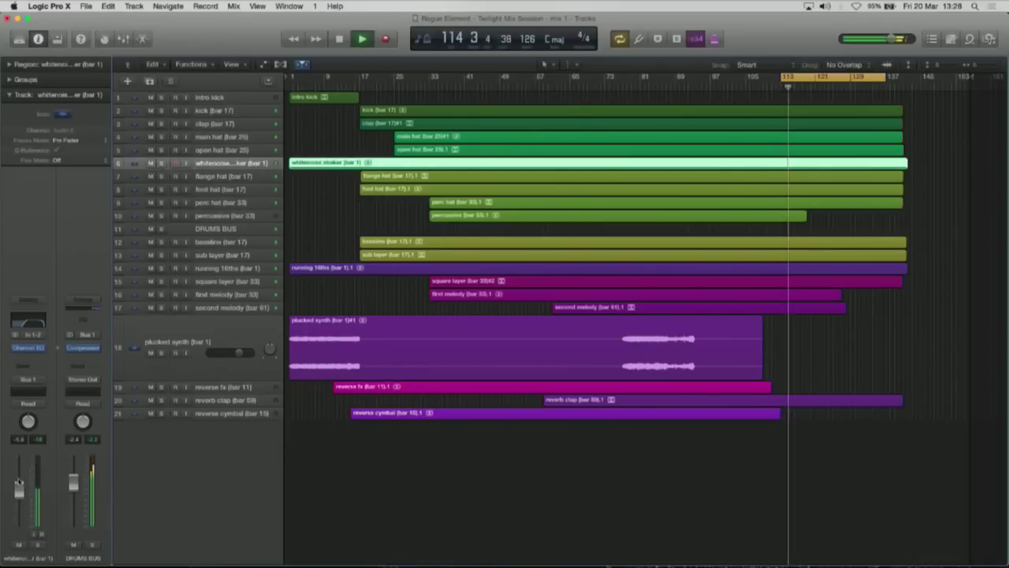
left_click_drag(25, 489, 19, 470)
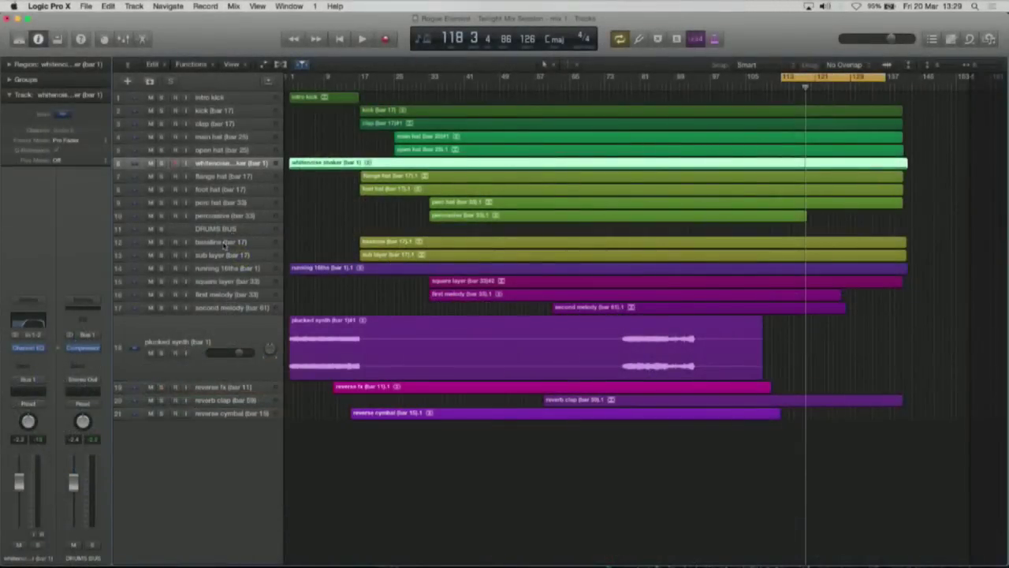
Show the mixer and compare the soloed bassline with its Channel EQ low cut off and on
key("x")
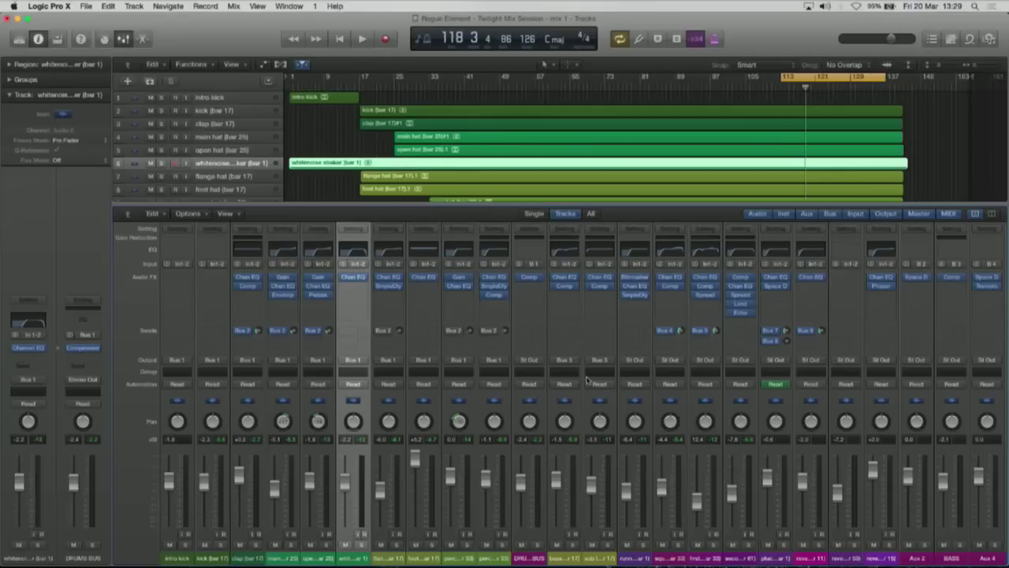
key("space")
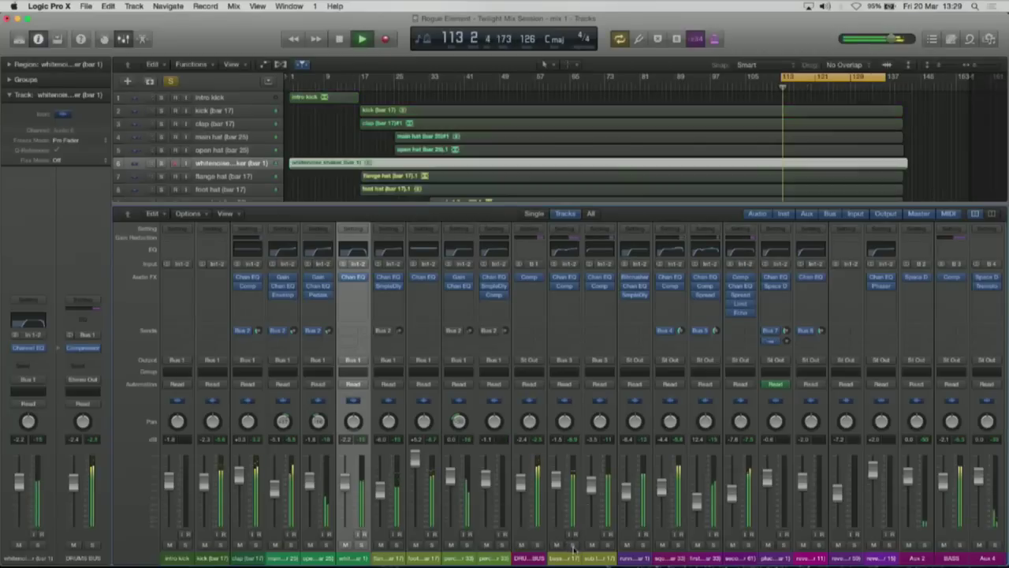
left_click(566, 278)
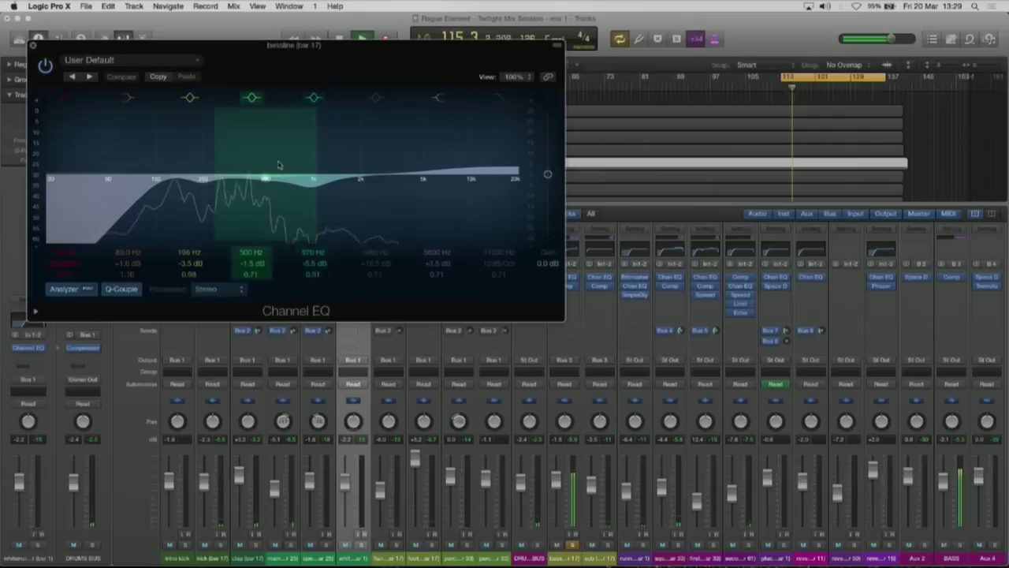
left_click(67, 98)
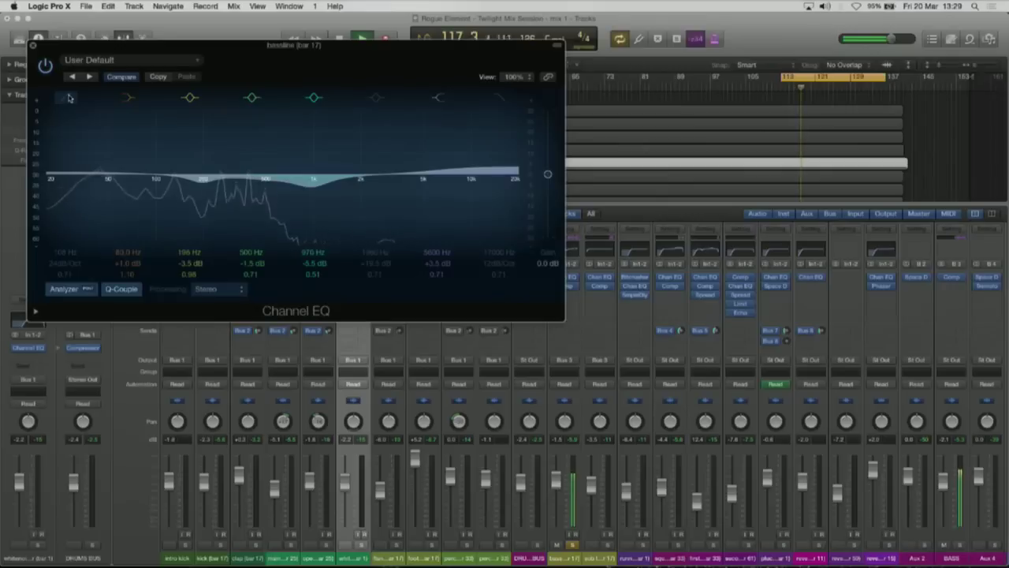
left_click(67, 98)
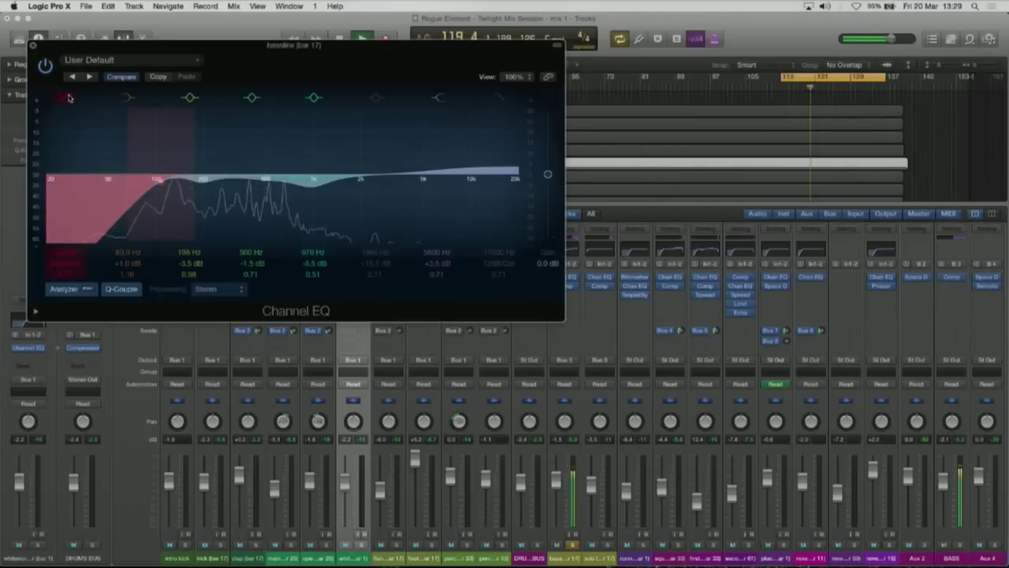
left_click(69, 98)
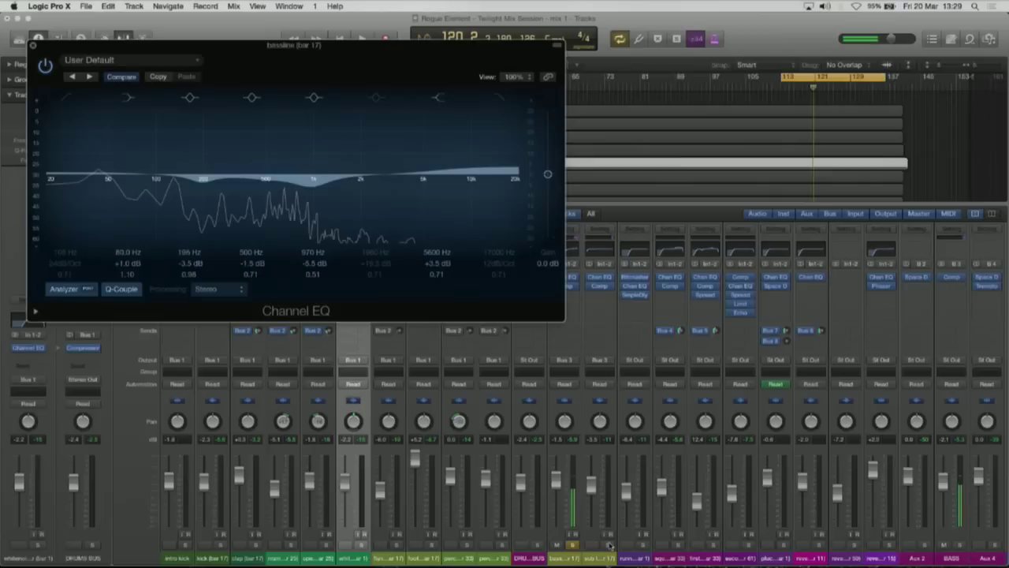
Solo the sub layer alongside the bassline and compare them with the bassline's low cut on and off
left_click(610, 545)
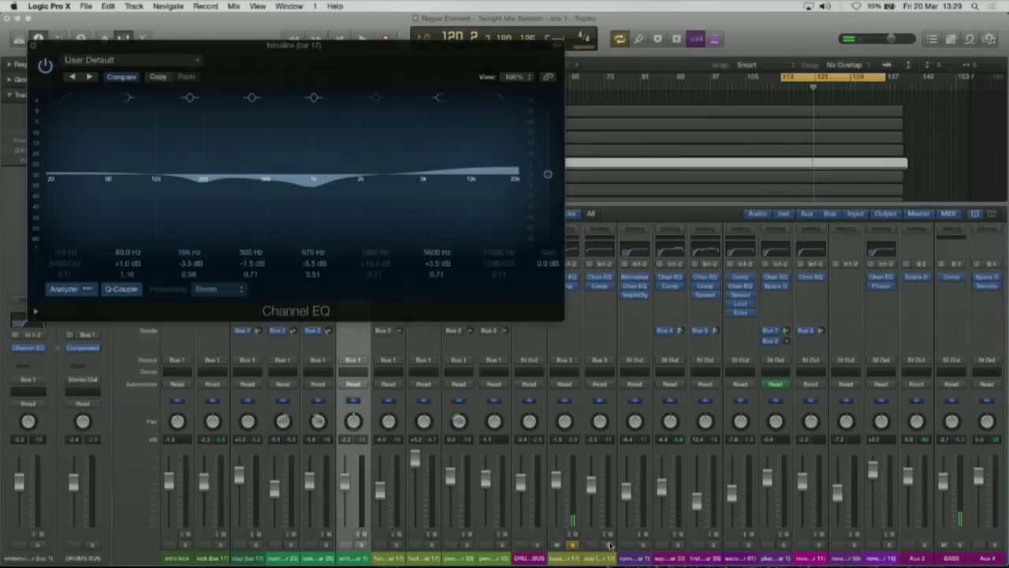
key("space")
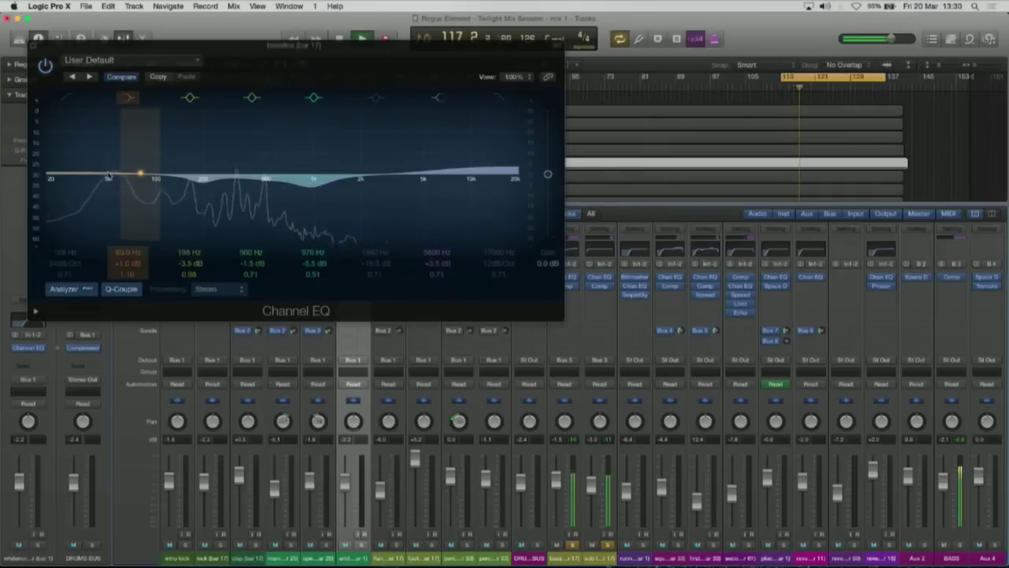
left_click(66, 99)
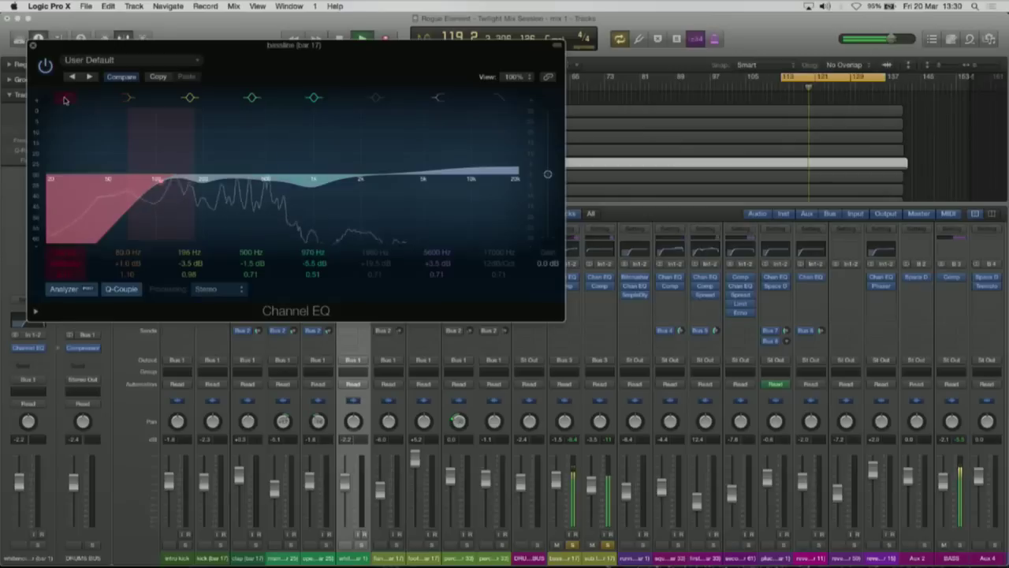
left_click(66, 98)
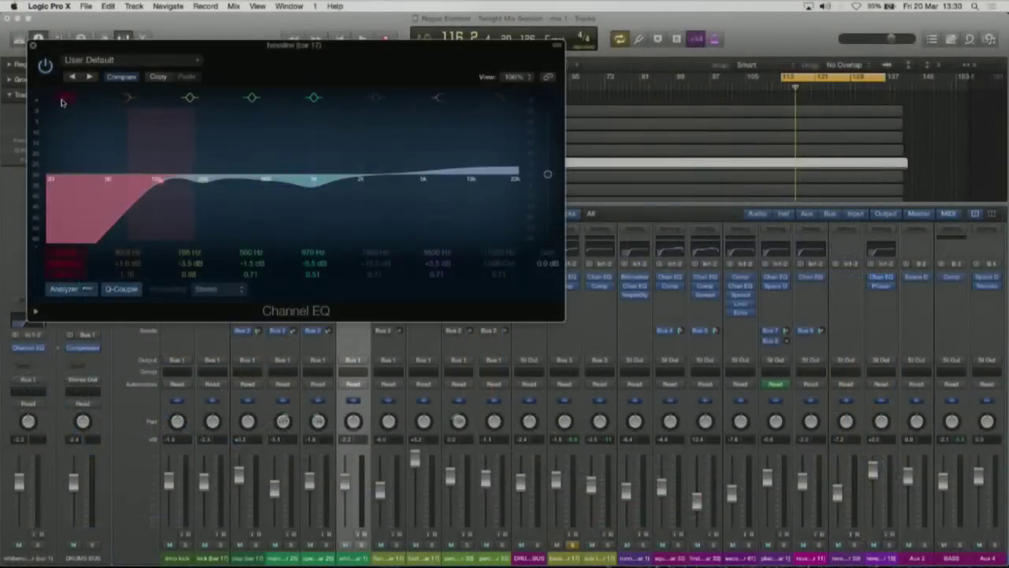
With only the bassline soloed, switch its low cut off and on again and lower the cutoff to 41 Hz
left_click(64, 101)
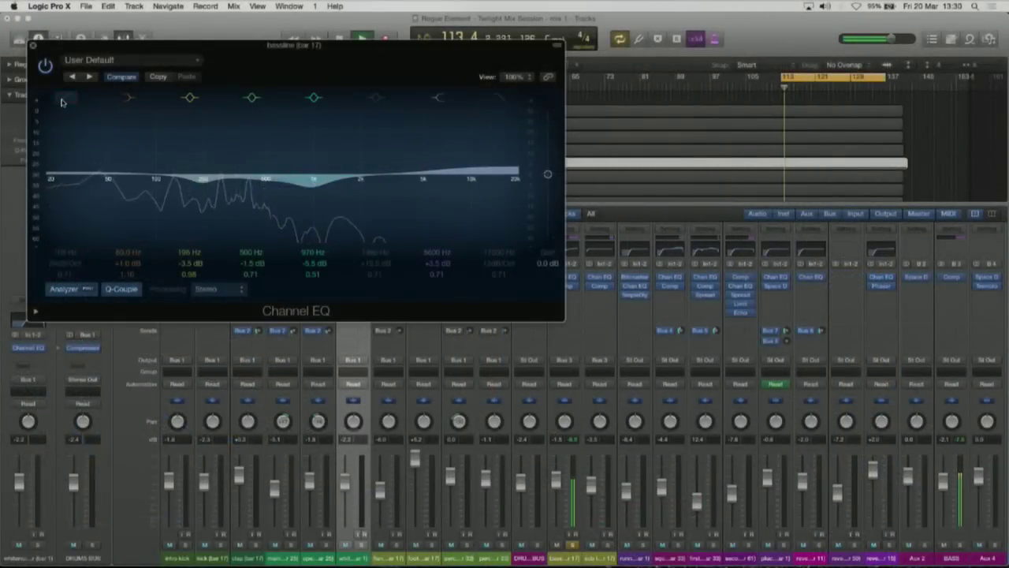
left_click(63, 101)
left_click_drag(64, 255, 64, 282)
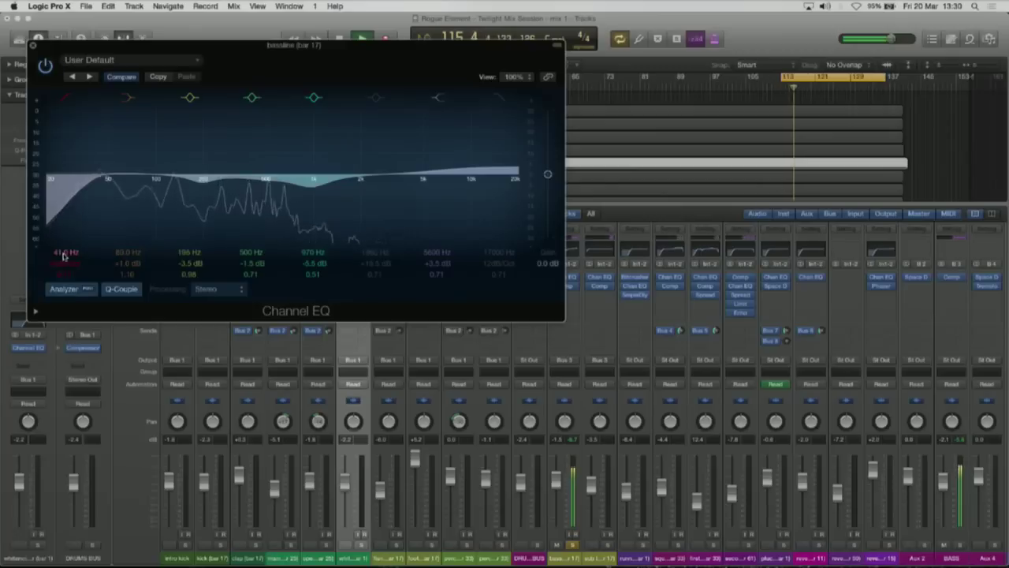
With the sub layer soloed alongside, set the bassline's low cut to 126 Hz and raise the sub layer's volume to -1.4 dB
left_click(611, 546)
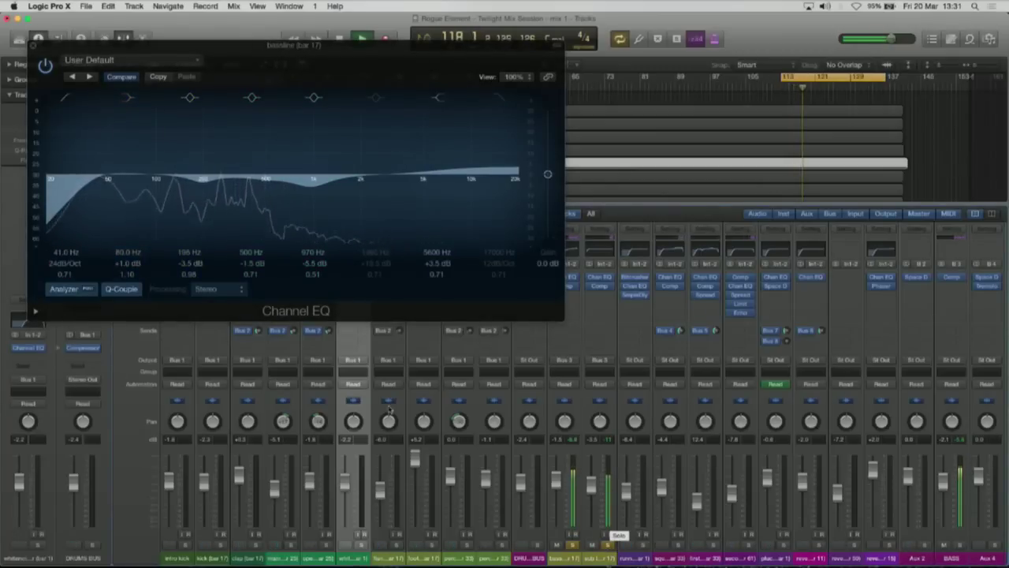
left_click_drag(62, 253, 62, 228)
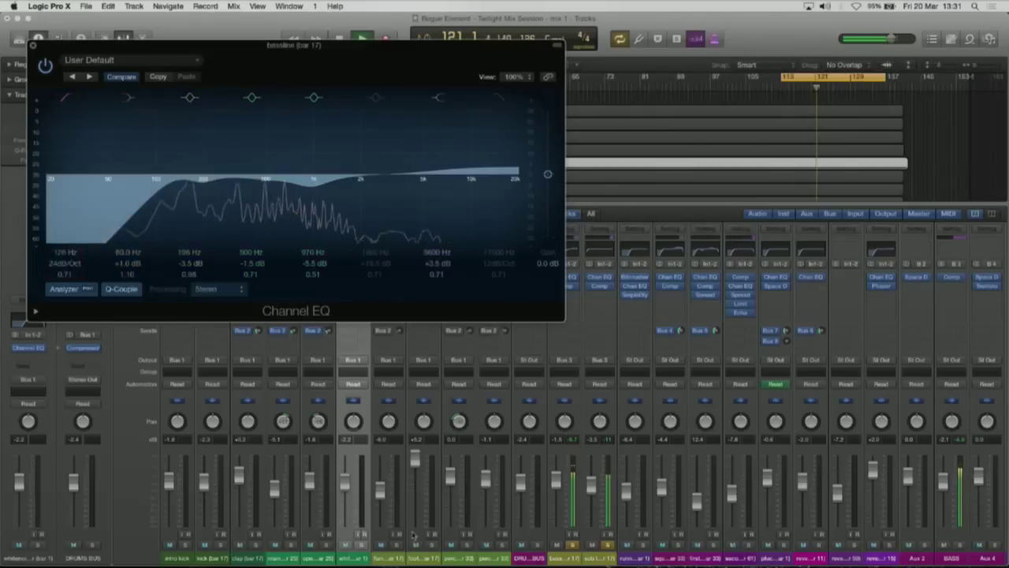
left_click(595, 495)
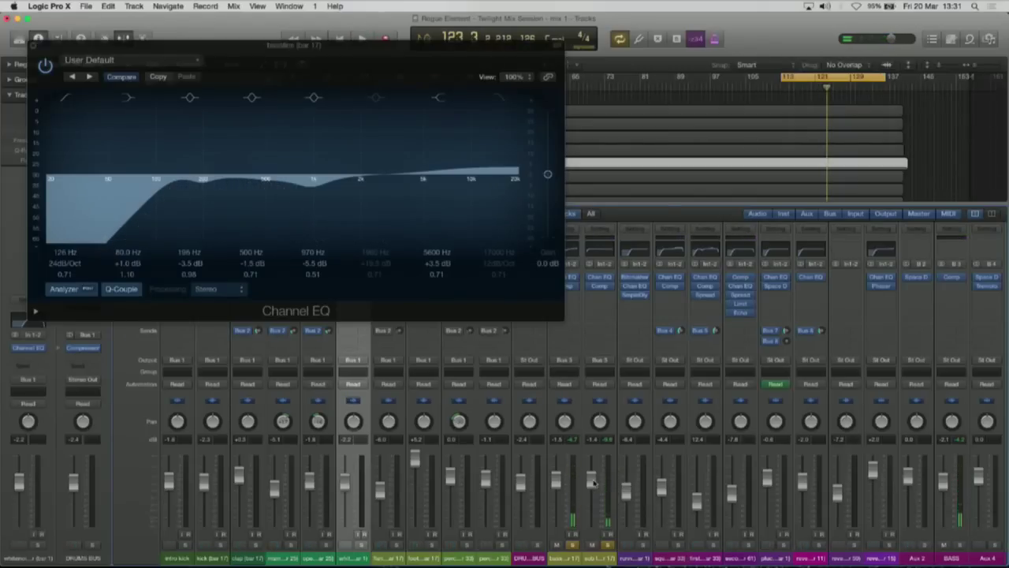
left_click(34, 48)
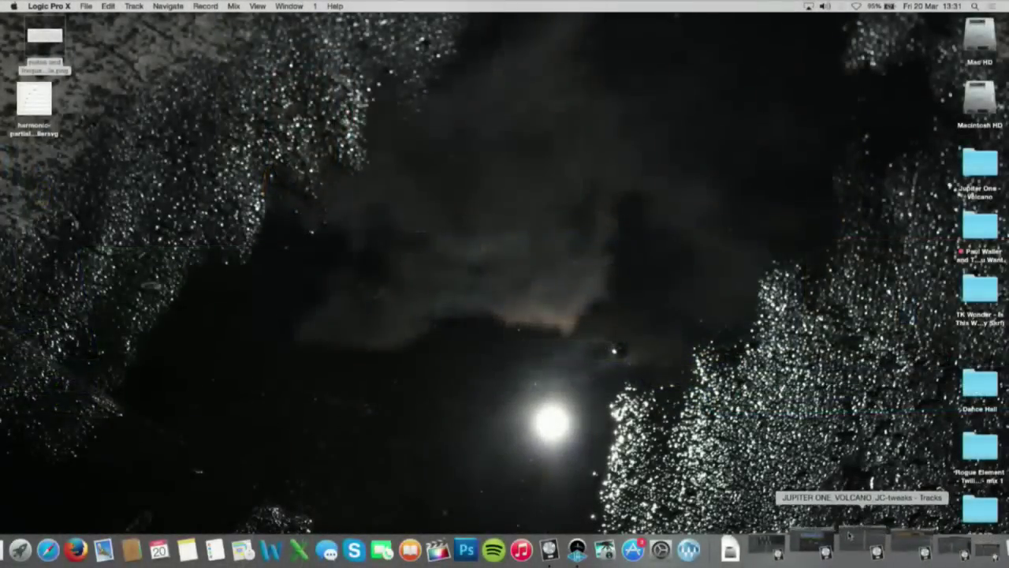
Restore the minimized PB D&B Course Zero T-VOCAL-JC project window
left_click(810, 539)
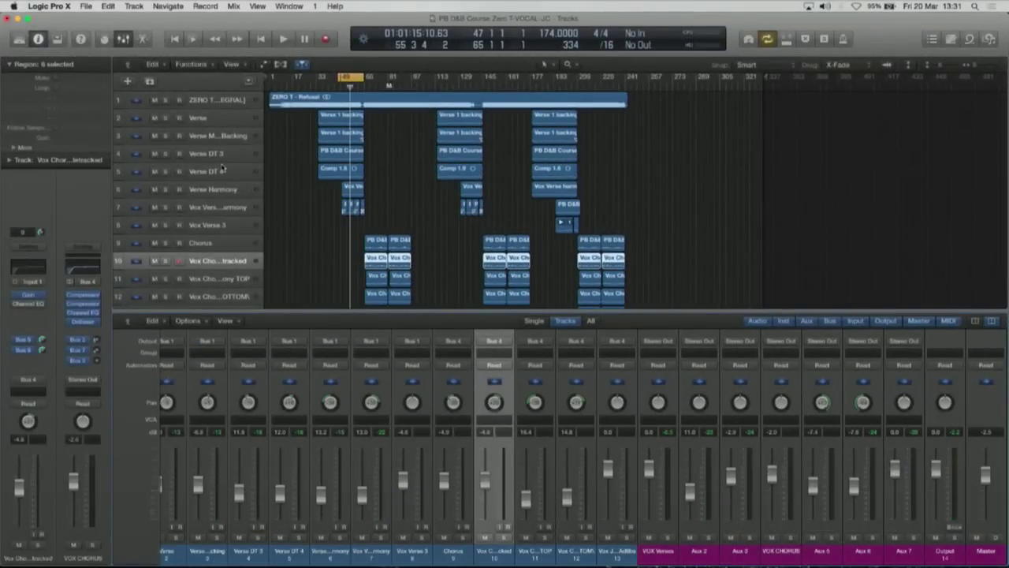
Solo the Verse track, play it back and bring its Channel EQ up over the arrangement
left_click(220, 118)
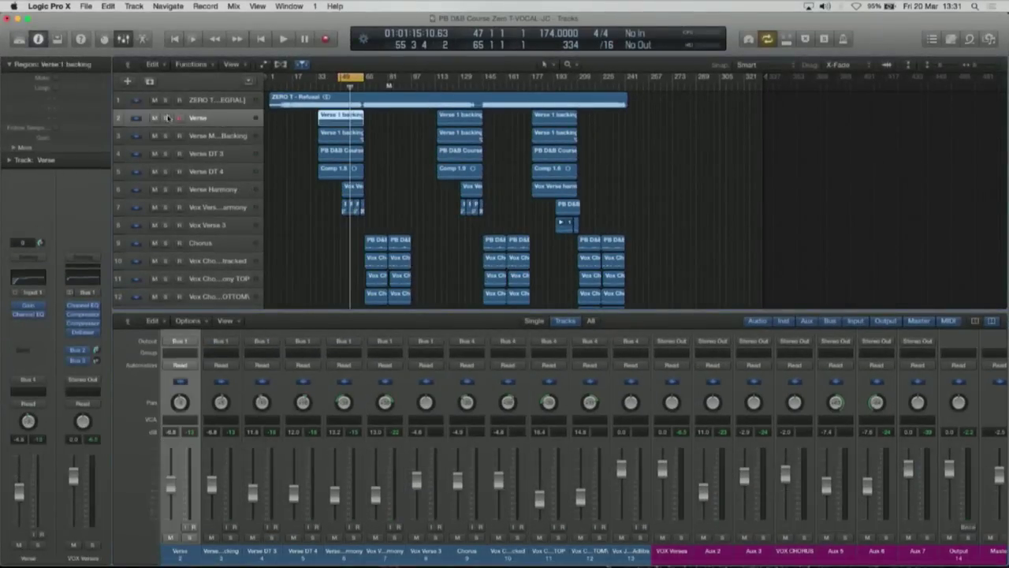
left_click(165, 117)
key("space")
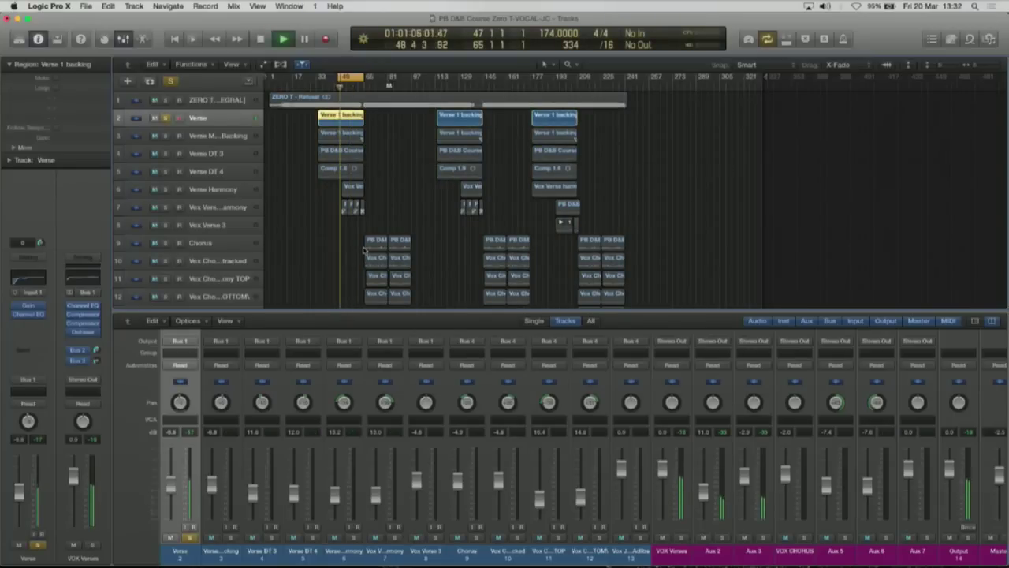
scroll(240, 387, "up", 3)
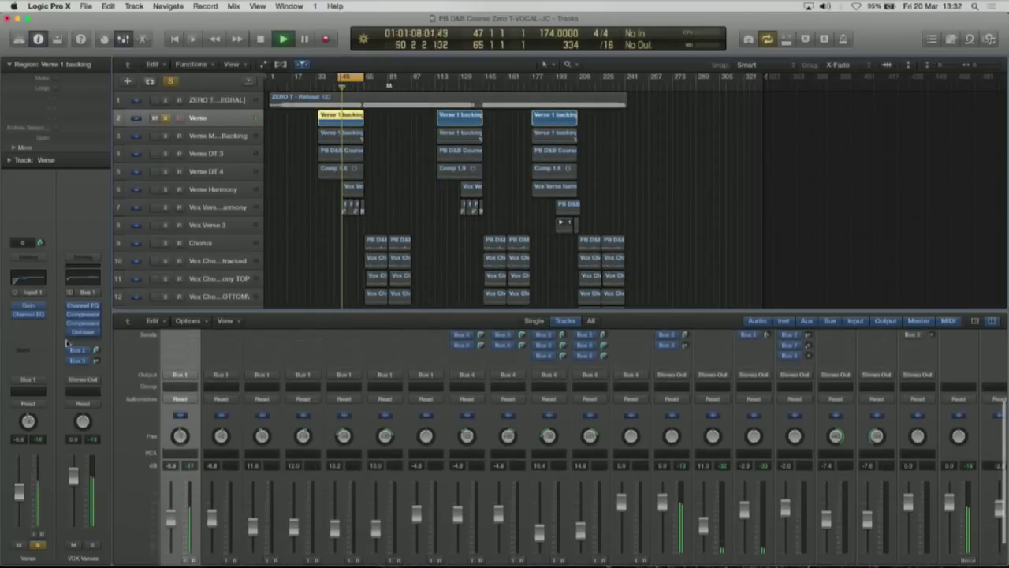
left_click(27, 314)
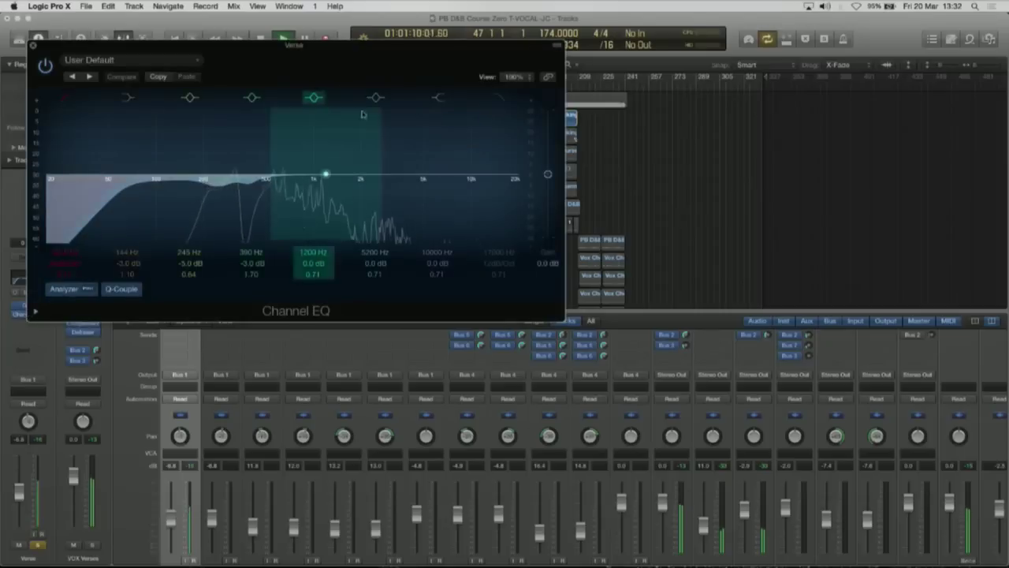
left_click_drag(364, 55, 531, 146)
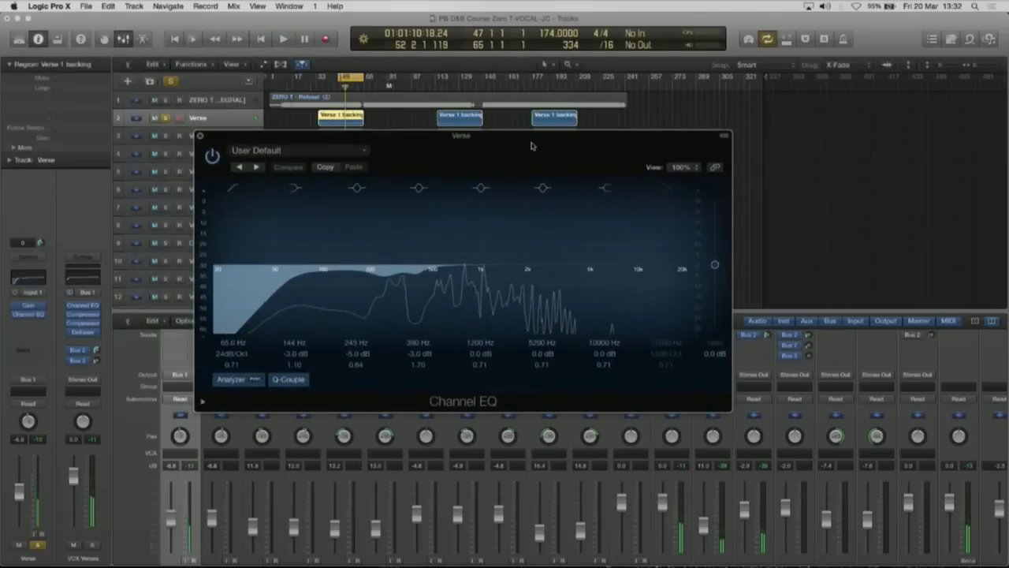
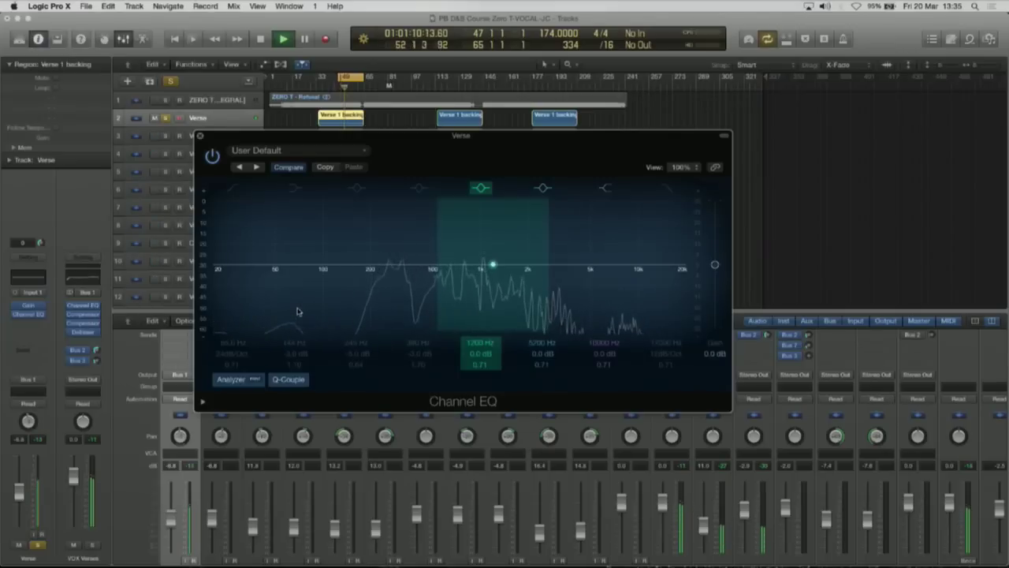
Switch on the low cut in the Verse vocal's Channel EQ and raise its cutoff to 96 Hz
key("space")
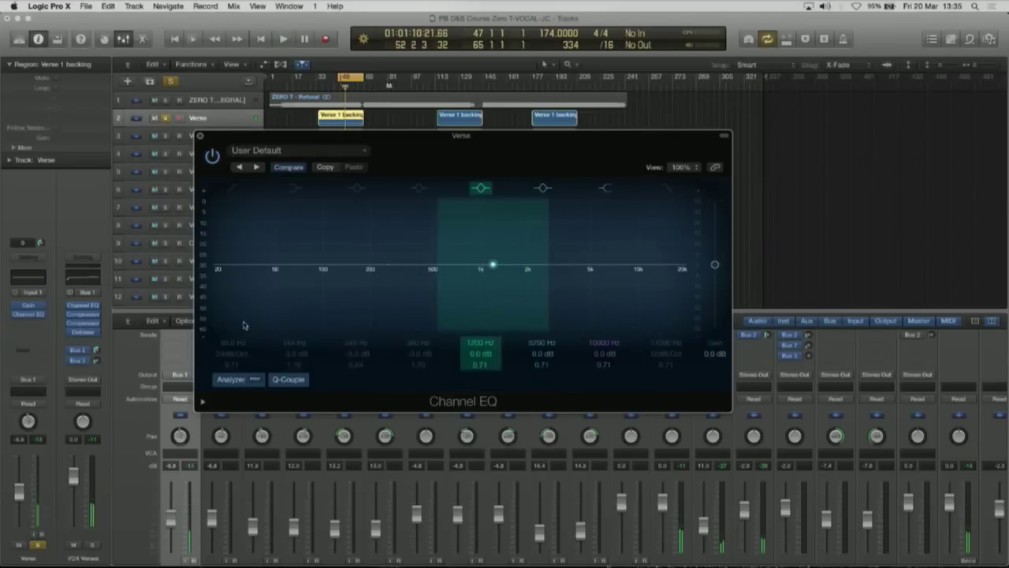
left_click(237, 191)
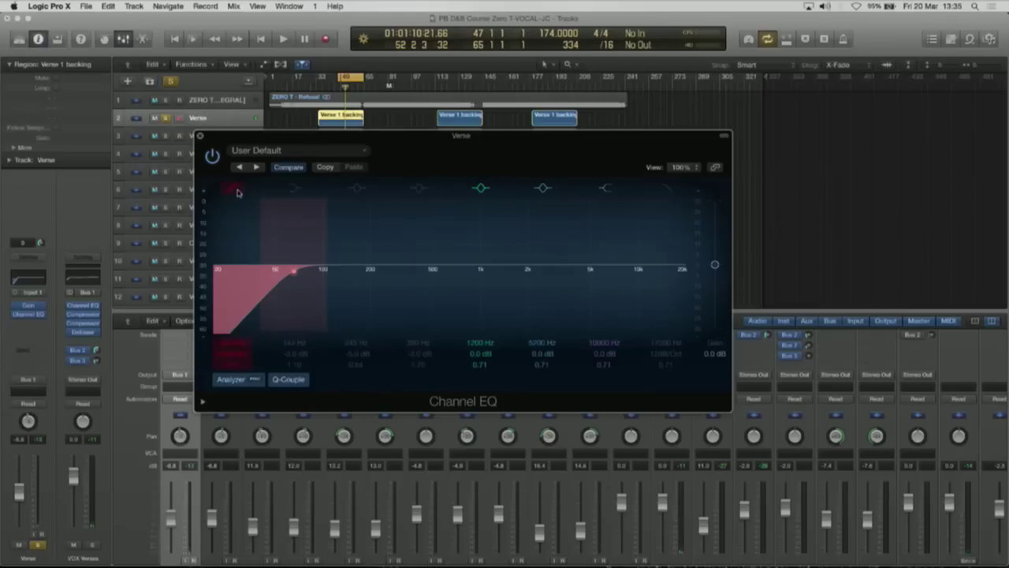
key("space")
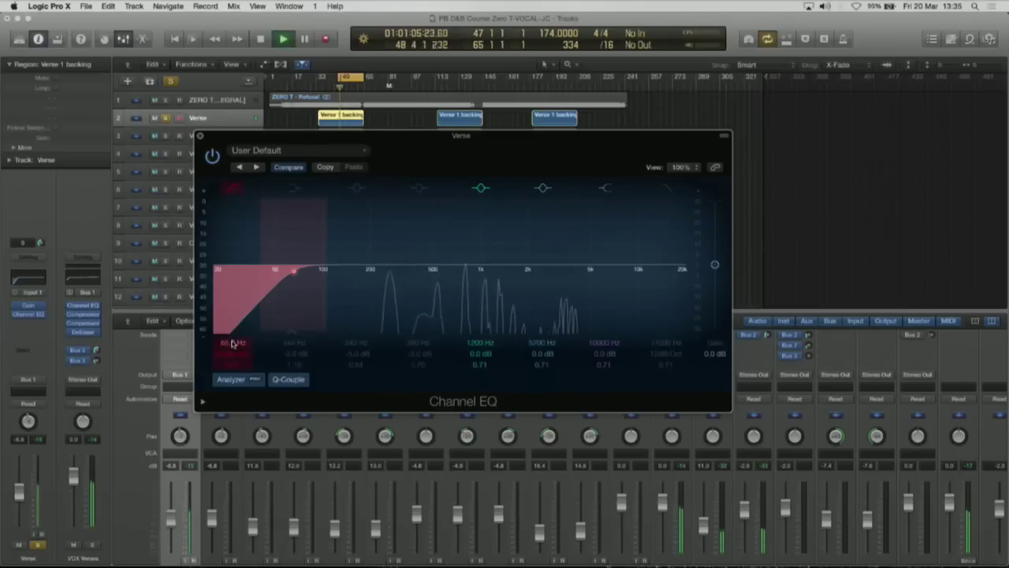
left_click_drag(300, 270, 318, 270)
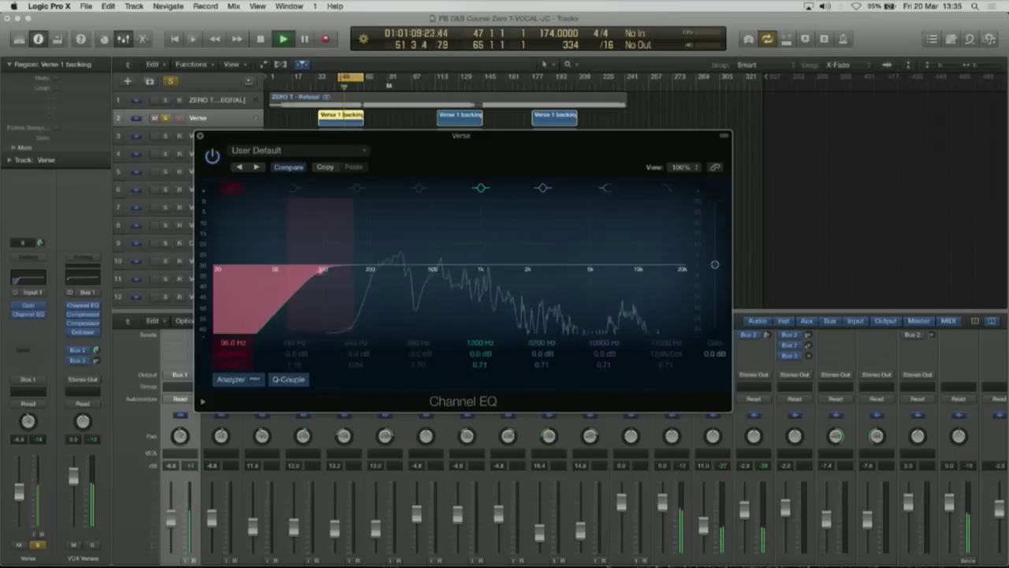
Sweep the low-mid EQ band with a narrow +11.5 dB boost, then set it to a -4.5 dB cut at 240 Hz
left_click(359, 187)
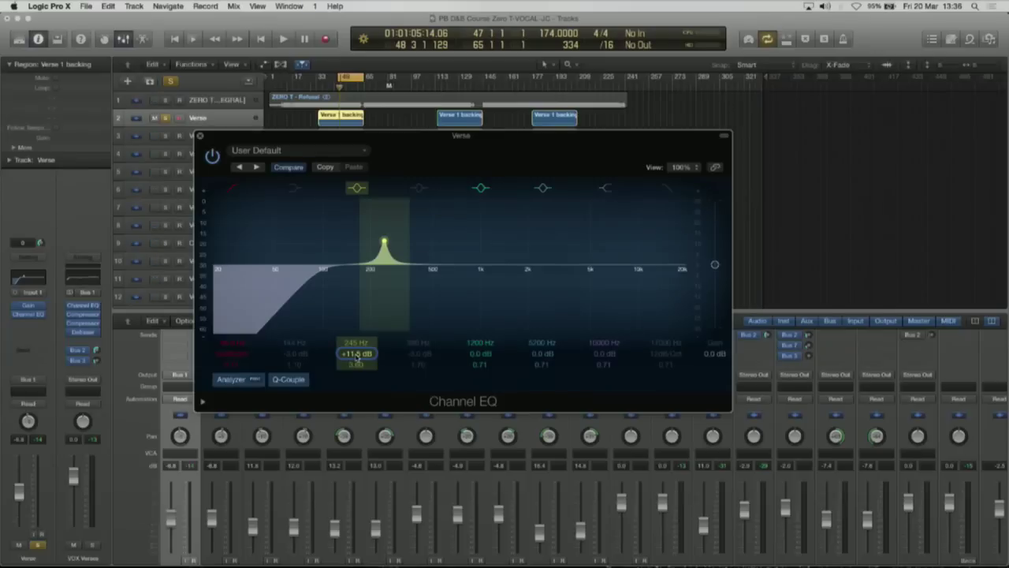
key("space")
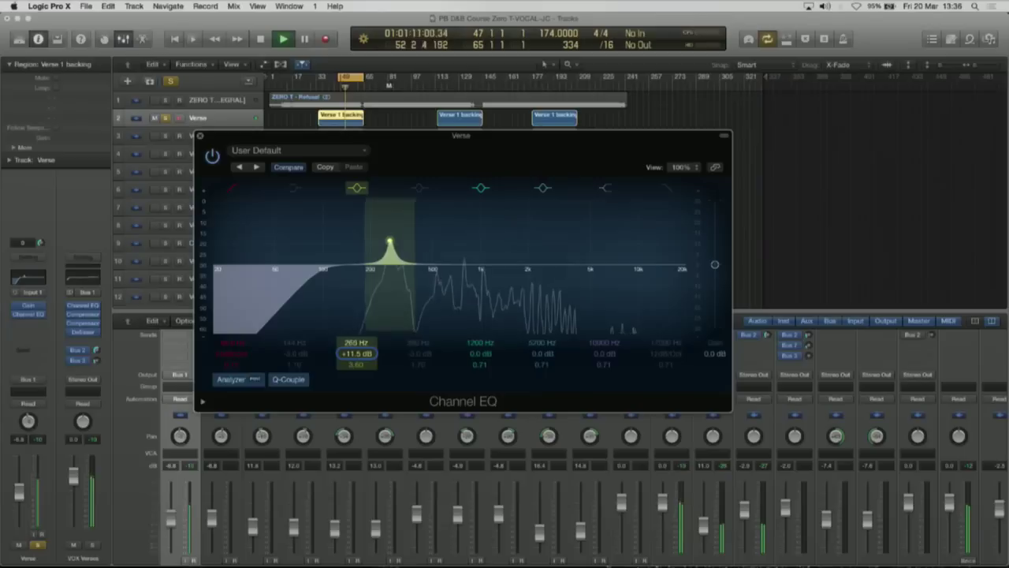
left_click_drag(386, 240, 372, 241)
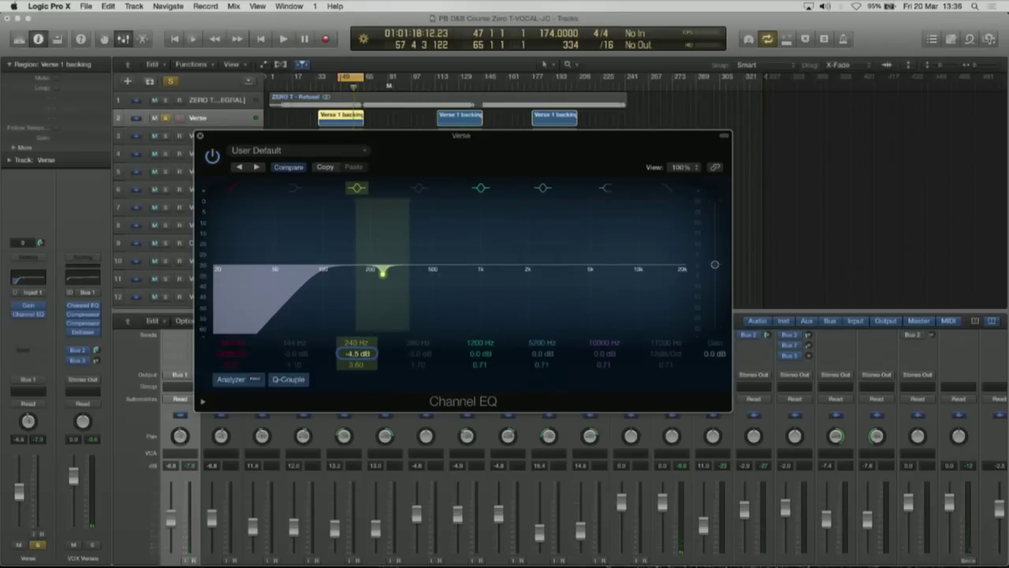
Set the 240 Hz band to -7.5 dB with a Q of 1.20 and cut 420 Hz to -6.0 dB
key("space")
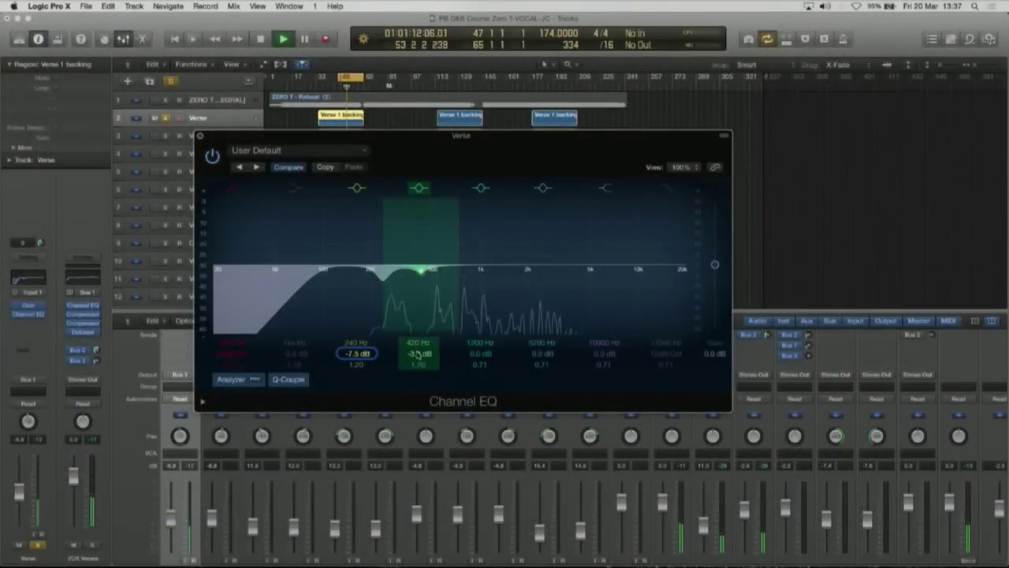
left_click_drag(419, 356, 418, 347)
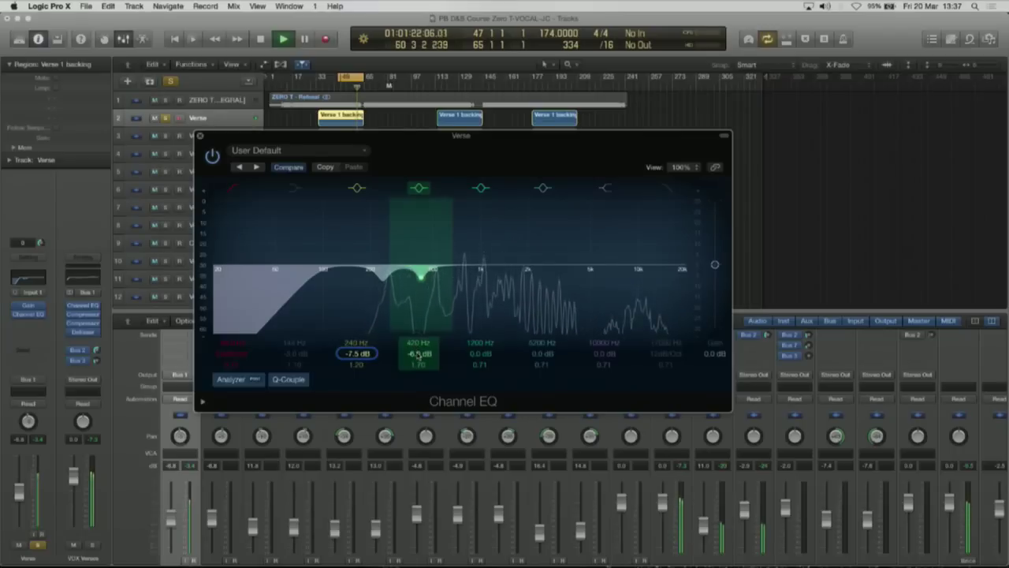
key("space")
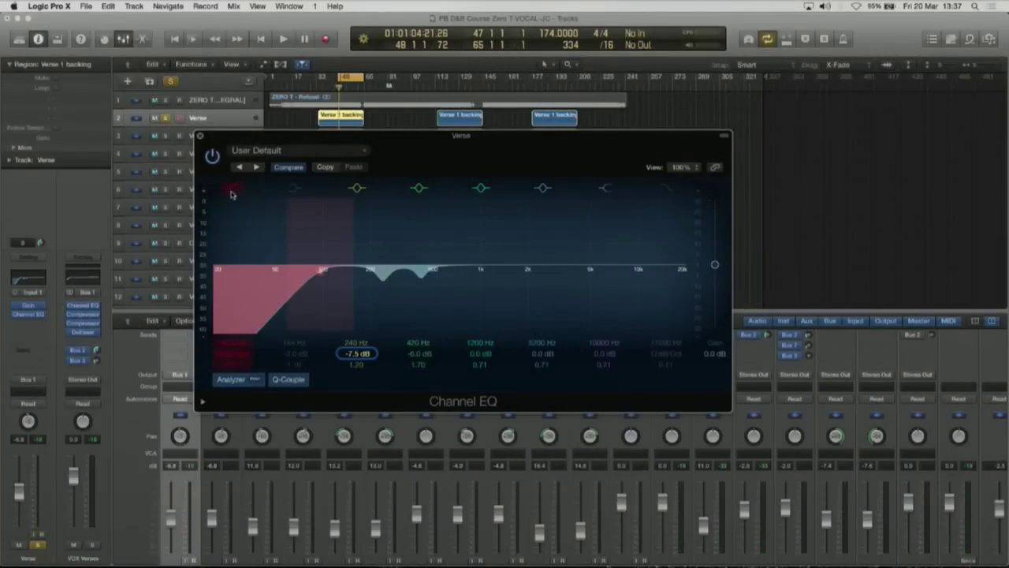
Compare the soloed verse vocal with its Channel EQ active and bypassed
key("space")
key("space")
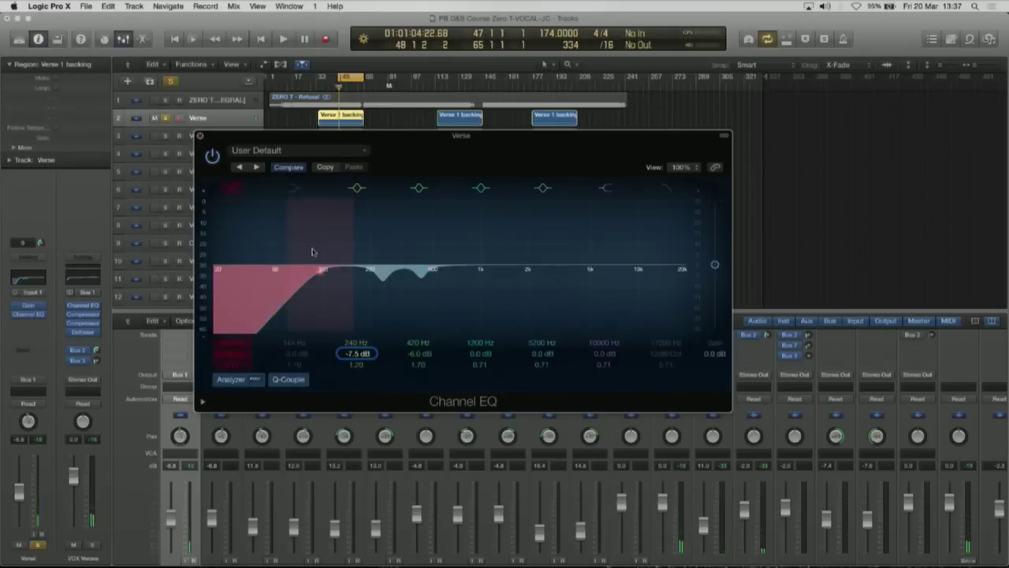
left_click(216, 164)
key("space")
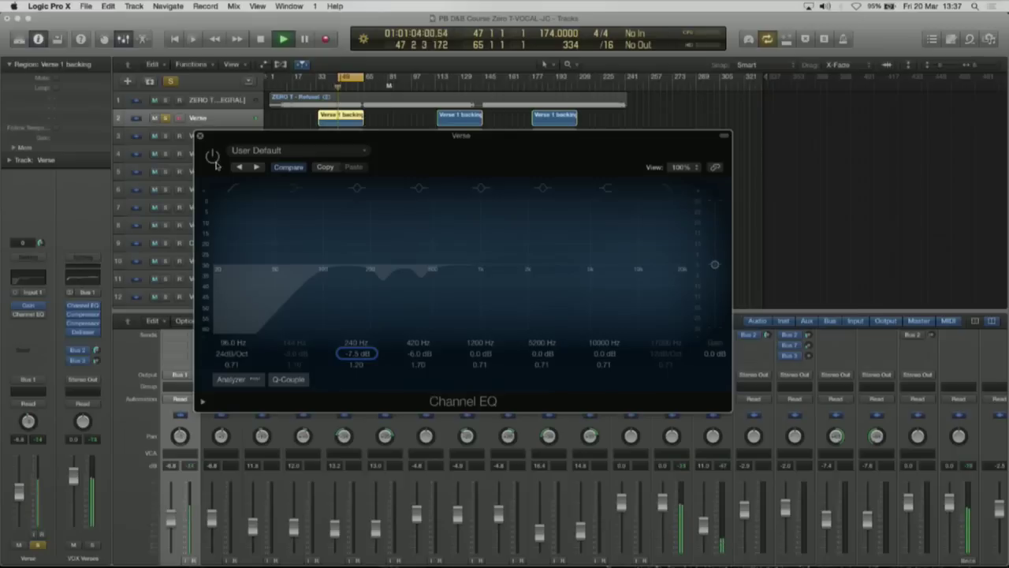
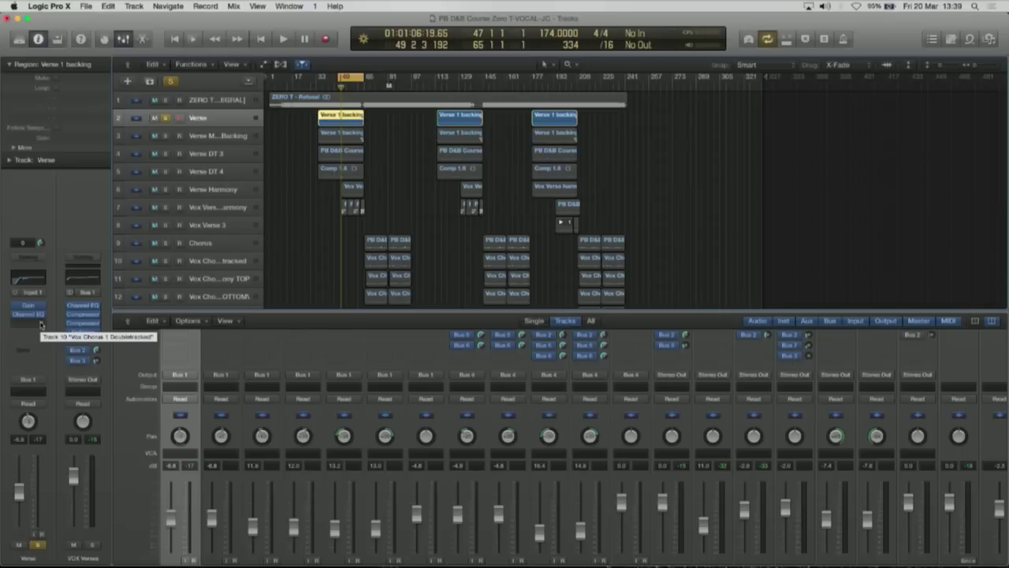
Unsolo the Verse track and listen to it with the full arrangement
left_click(165, 117)
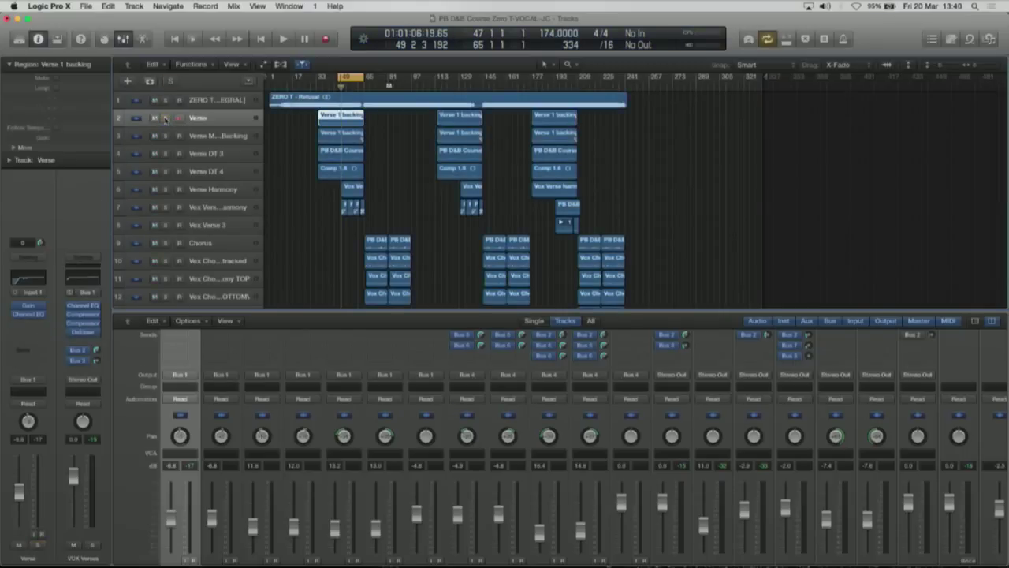
key("space")
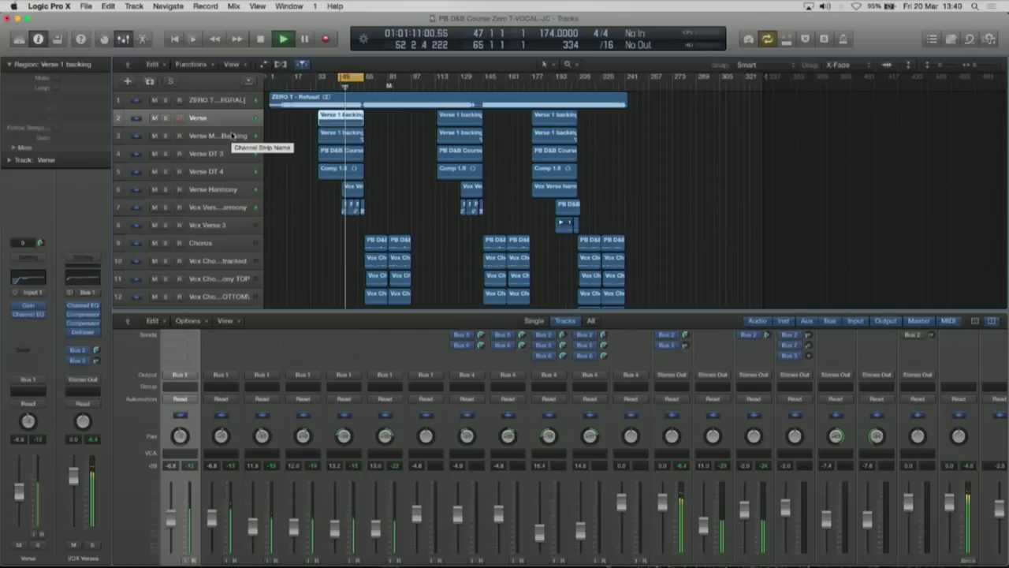
key("space")
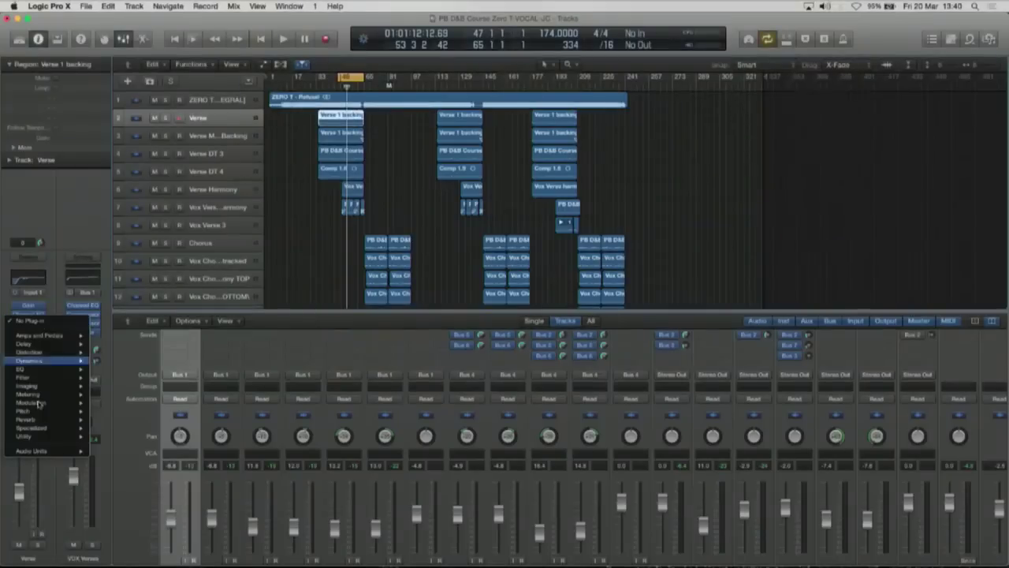
Insert the mono UAD Neve 1073 plug-in on the Verse channel and decline the offer to visit the Universal Audio website
mouse_move(53, 451)
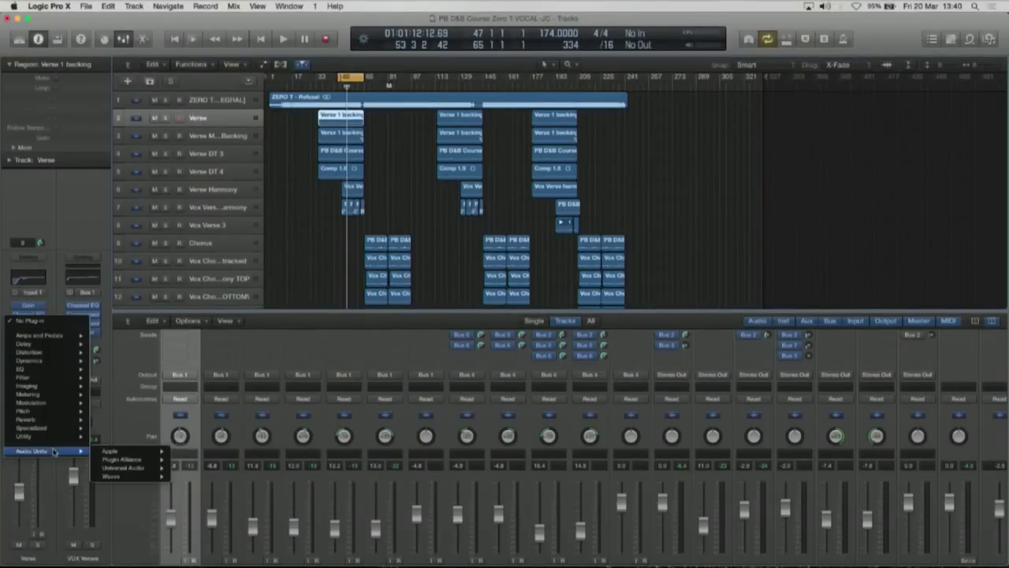
mouse_move(116, 471)
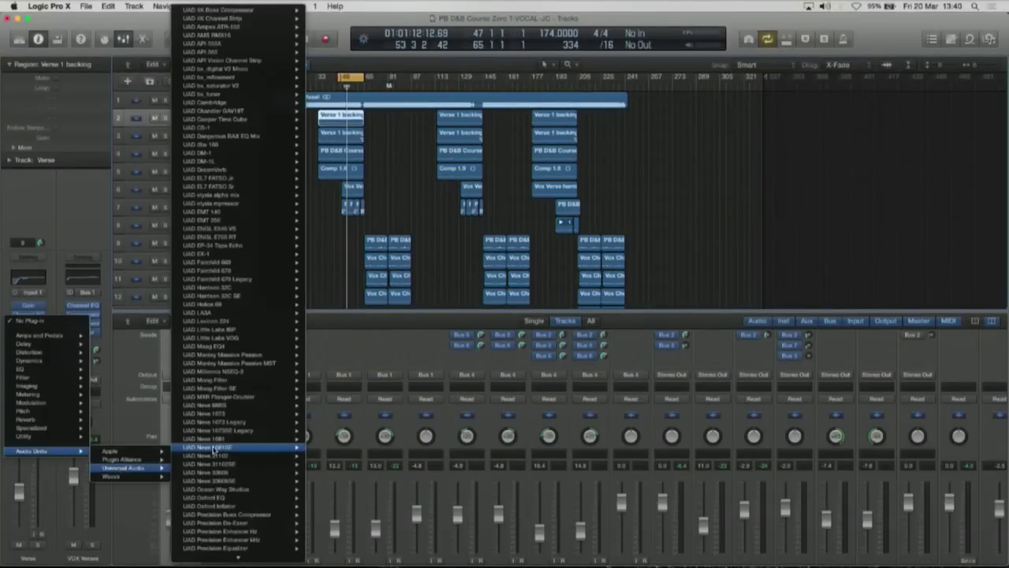
mouse_move(212, 448)
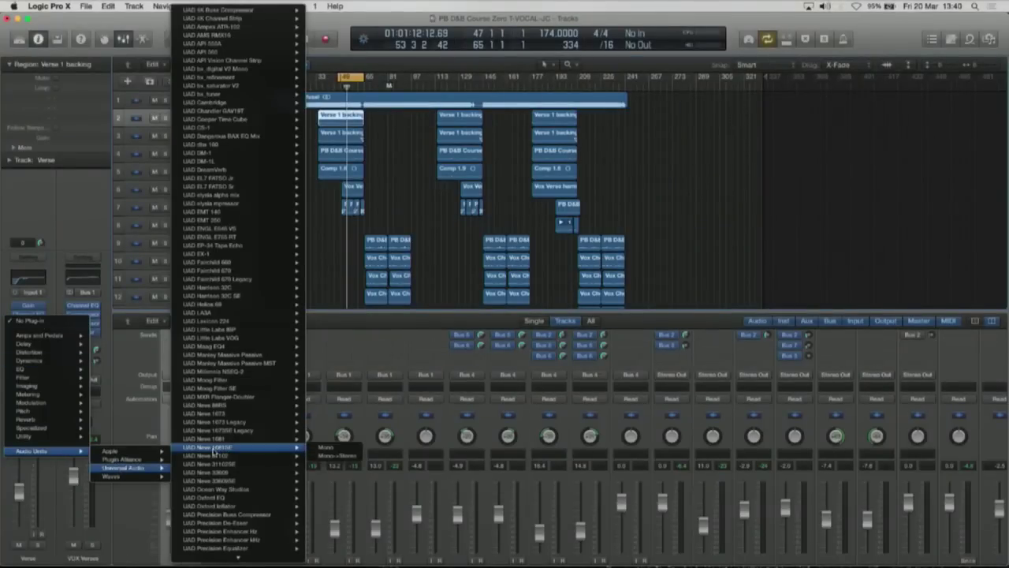
mouse_move(221, 374)
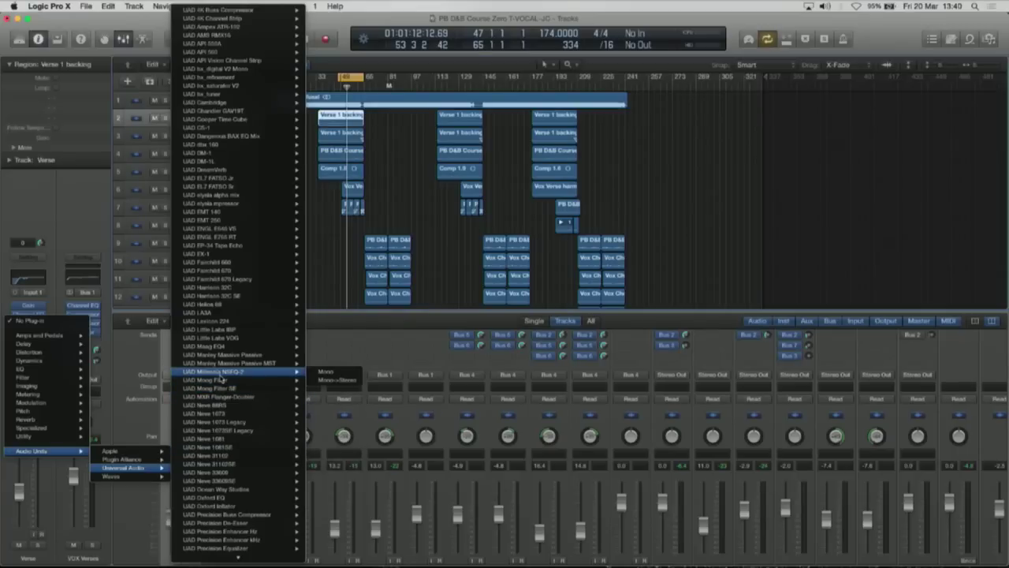
scroll(224, 315, "down", 5)
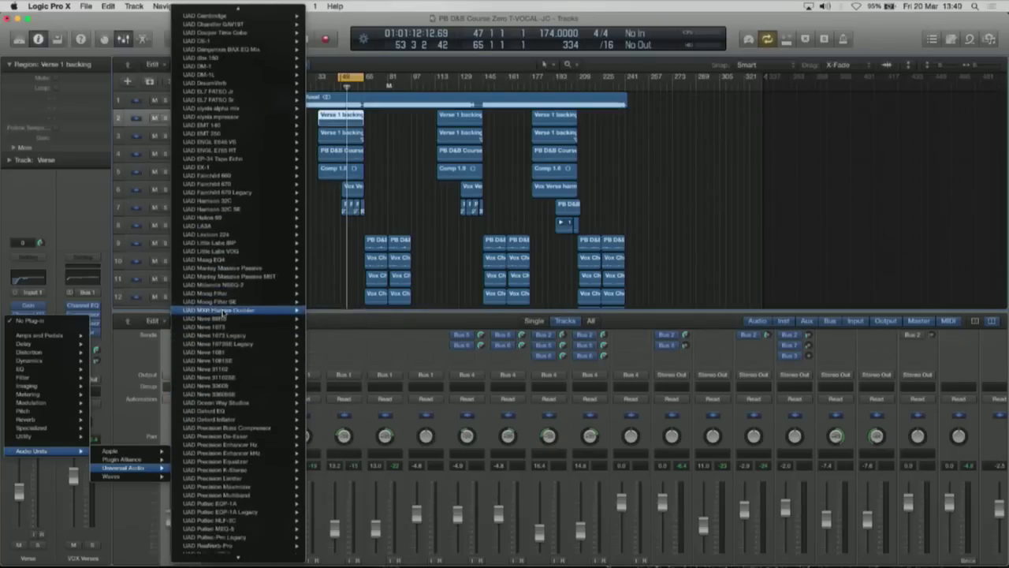
scroll(224, 315, "down", 2)
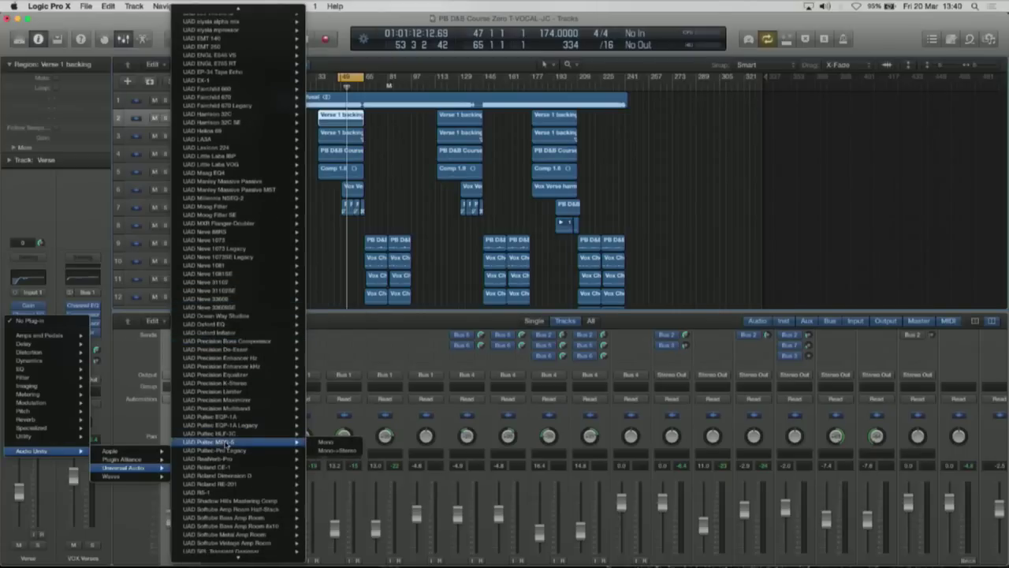
scroll(231, 552, "down", 6)
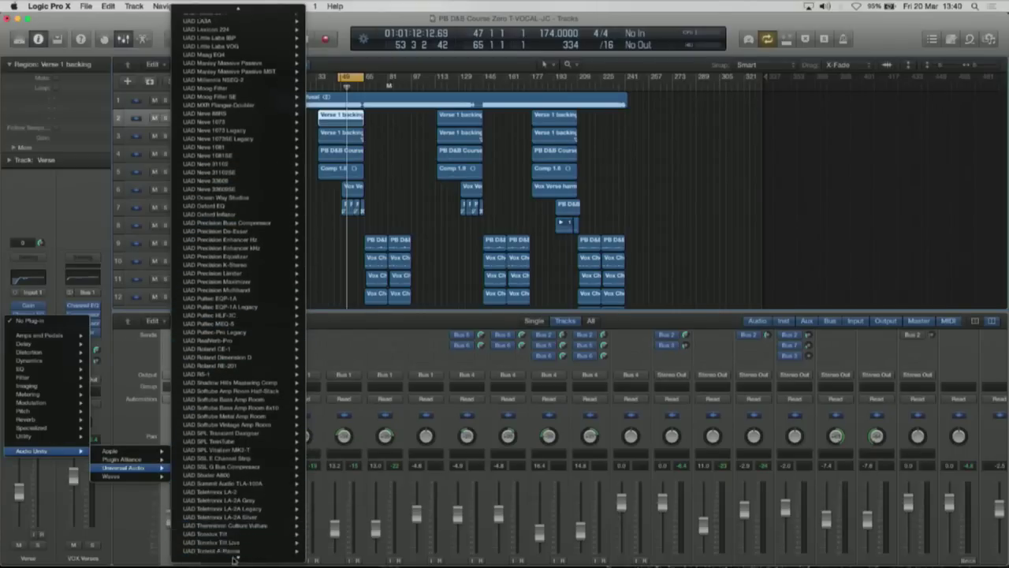
mouse_move(240, 525)
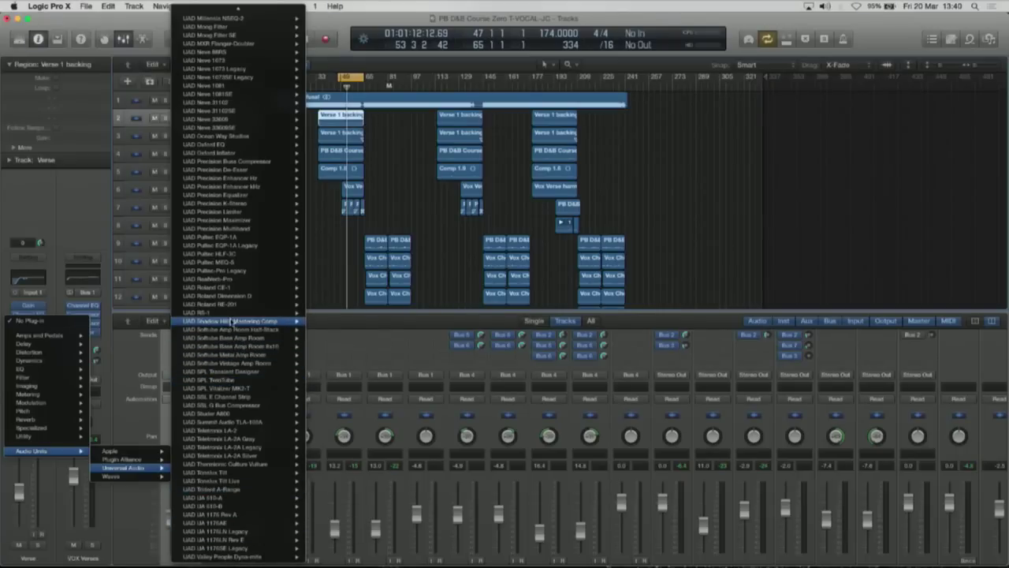
scroll(227, 290, "up", 1)
mouse_move(224, 254)
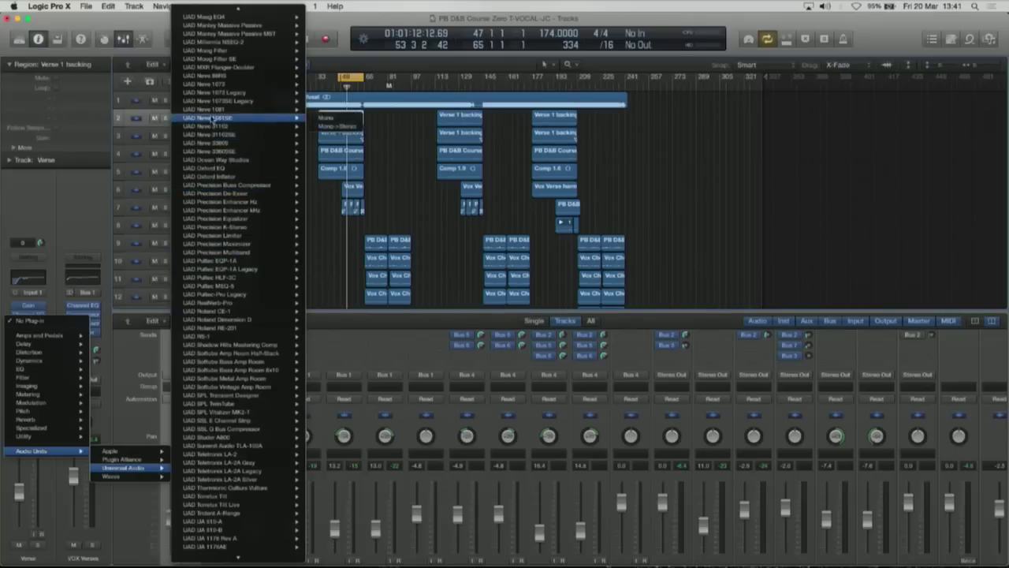
mouse_move(206, 104)
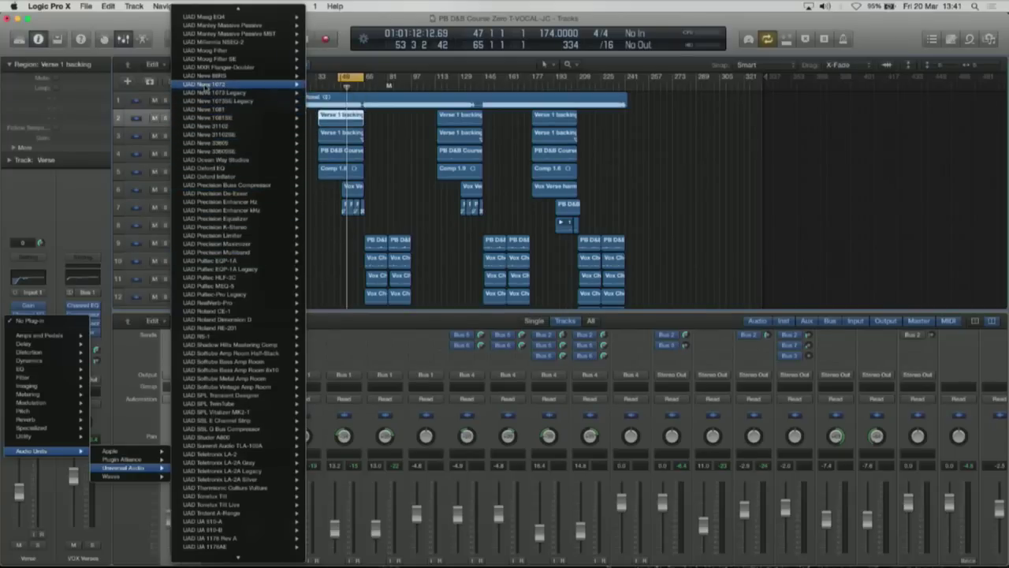
mouse_move(202, 86)
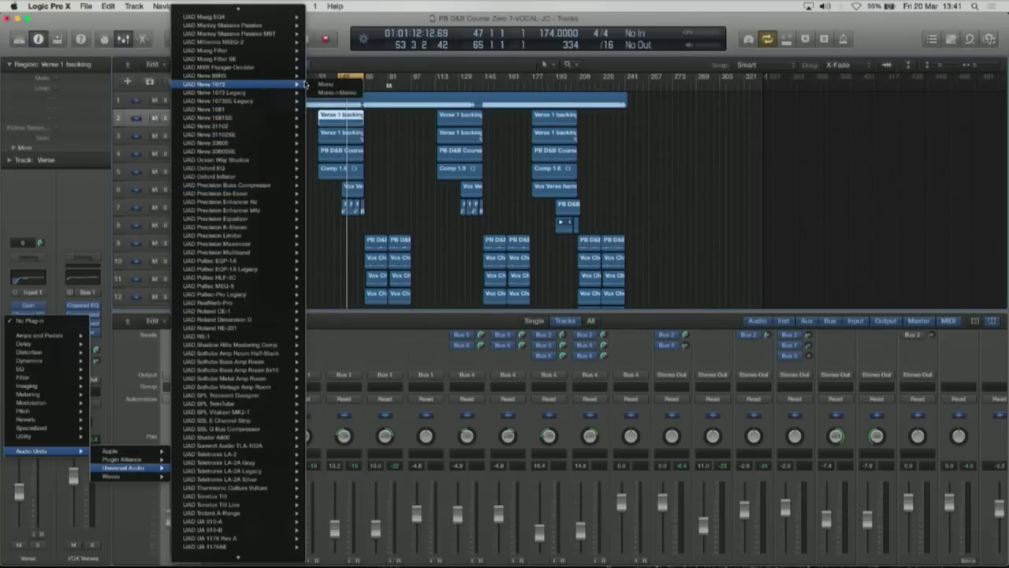
left_click(324, 83)
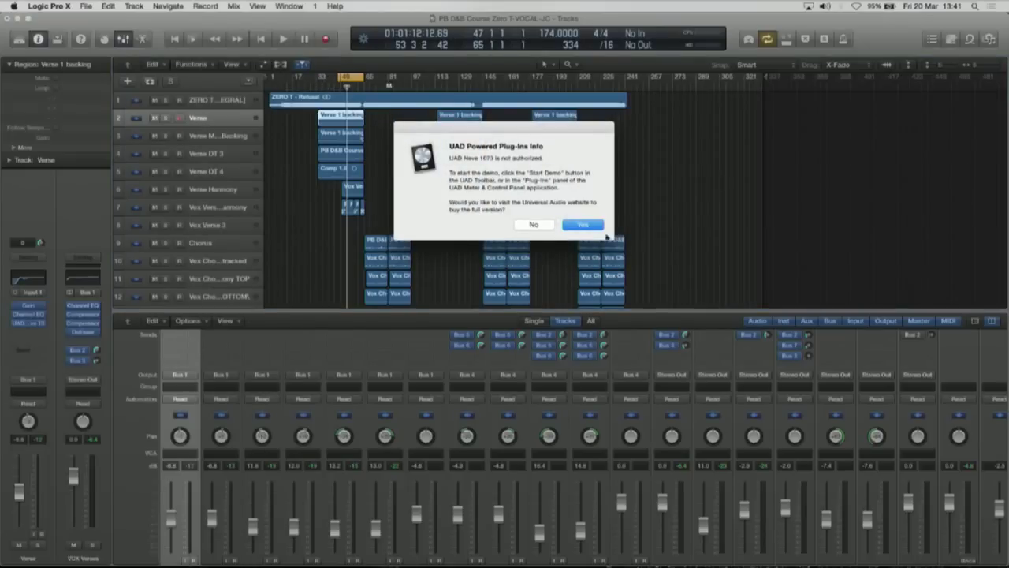
left_click(535, 225)
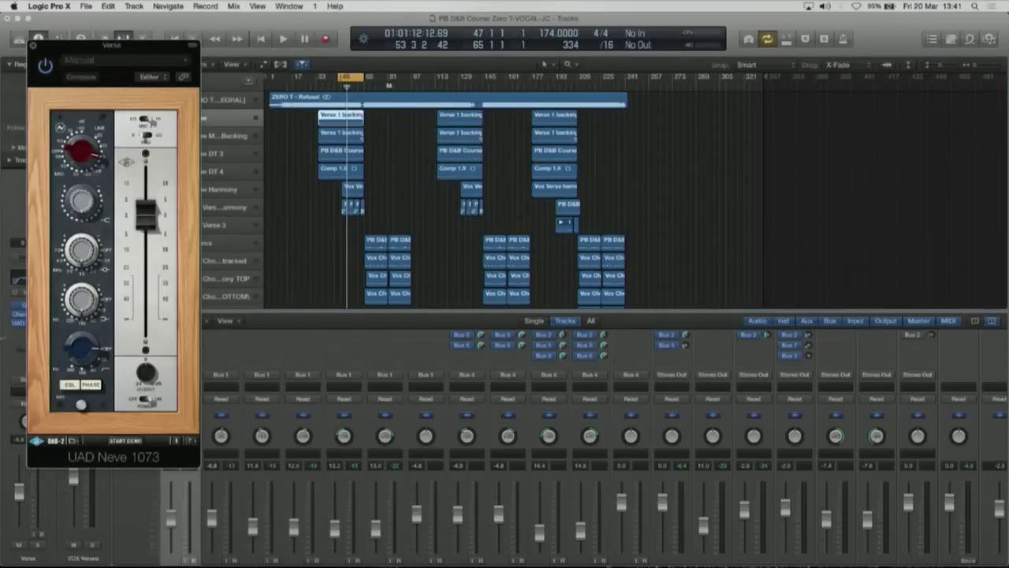
Replace the UAD Neve 1073 on the Verse channel with the UAD Neve 1073 Legacy plug-in
left_click(34, 46)
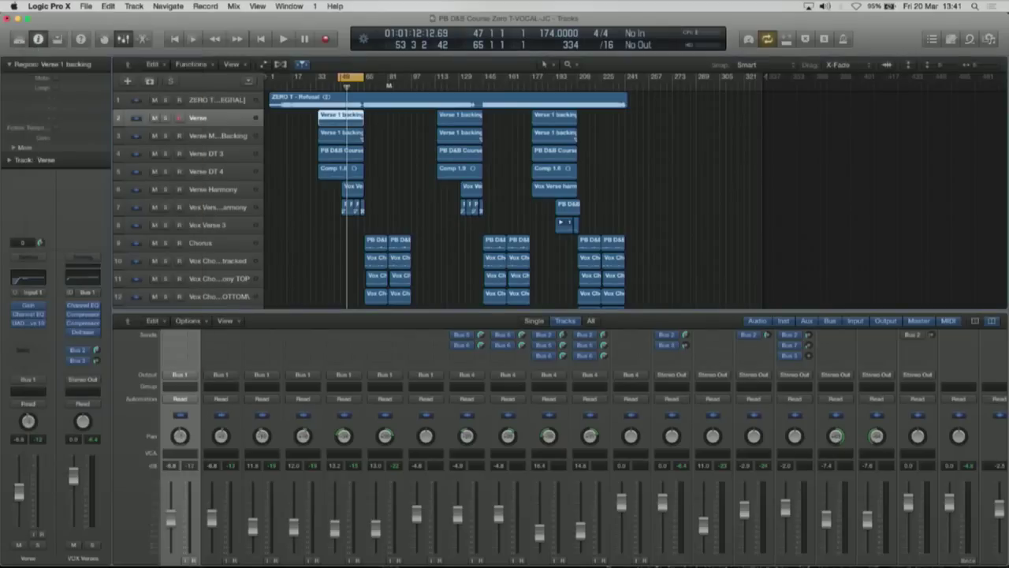
left_click(27, 324)
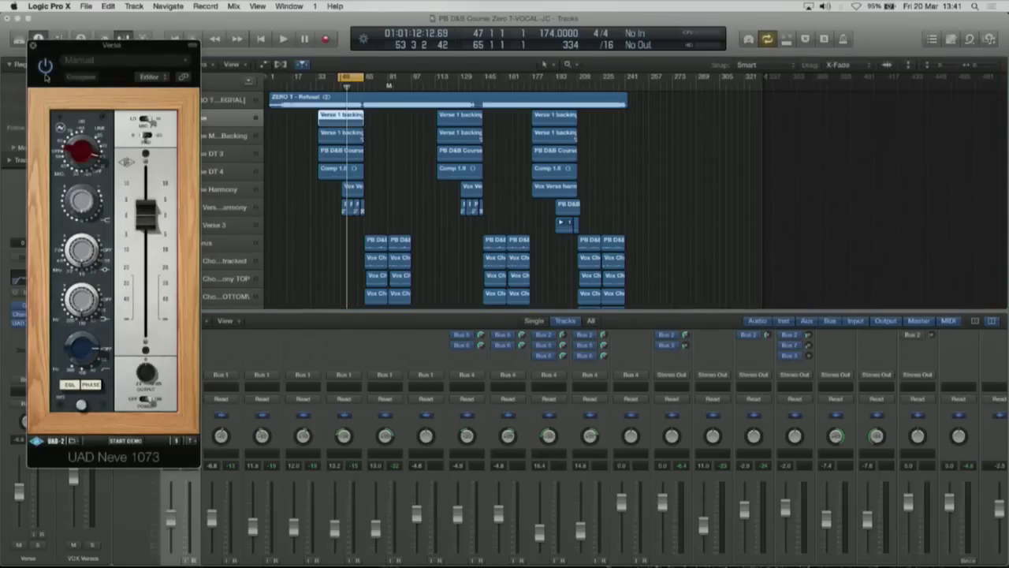
left_click(34, 45)
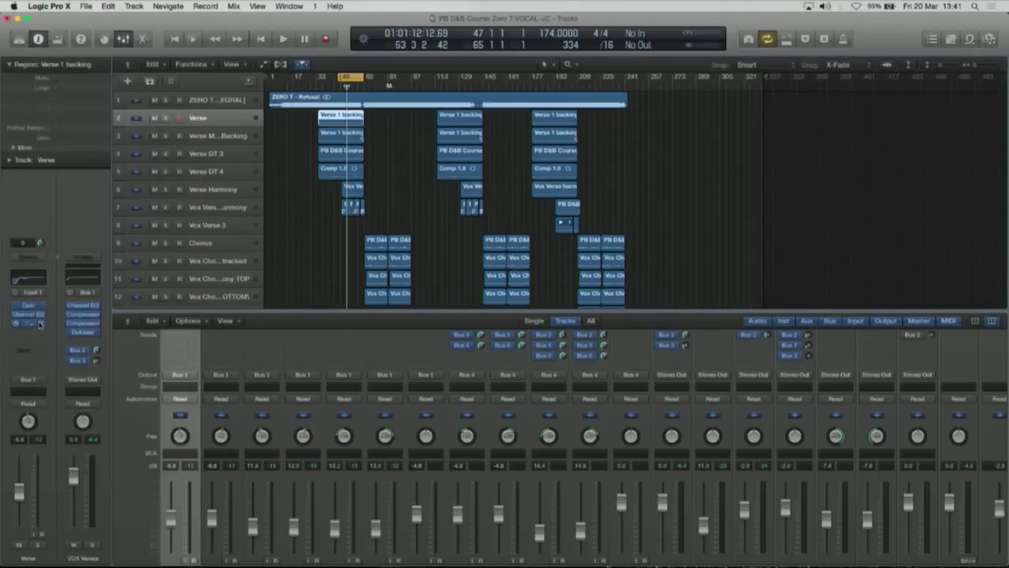
left_click(40, 324)
mouse_move(55, 470)
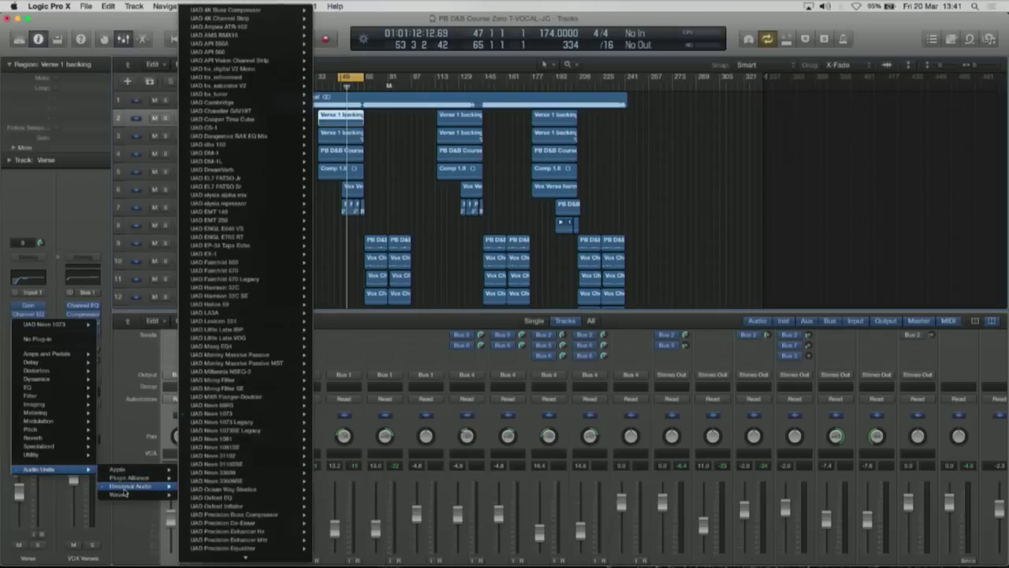
mouse_move(248, 212)
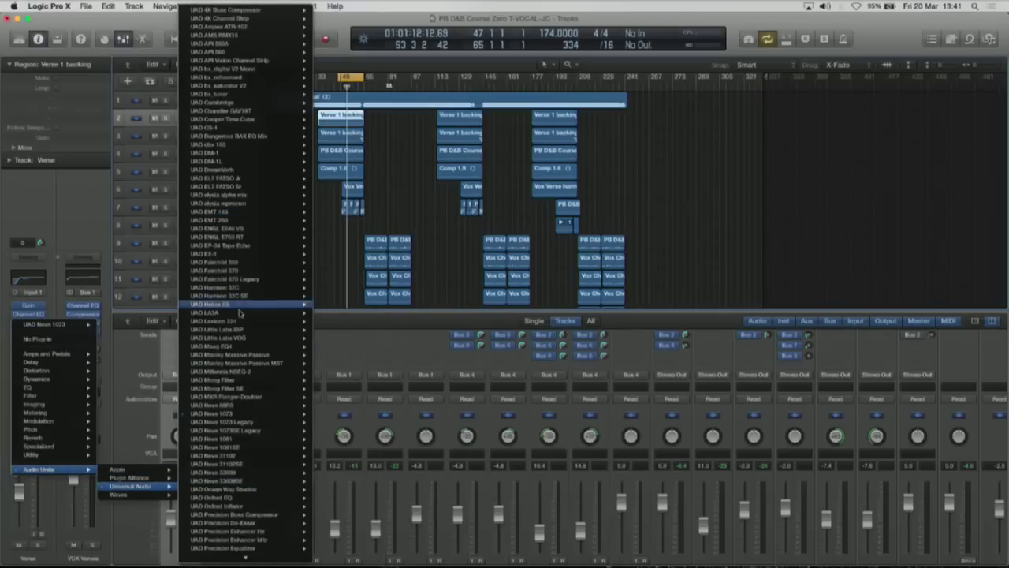
mouse_move(232, 416)
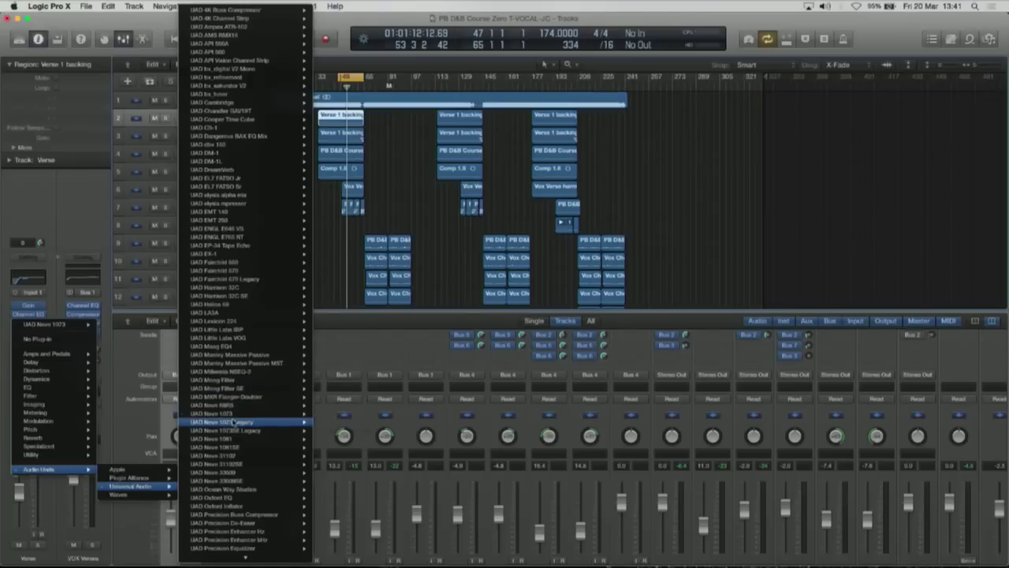
left_click(335, 423)
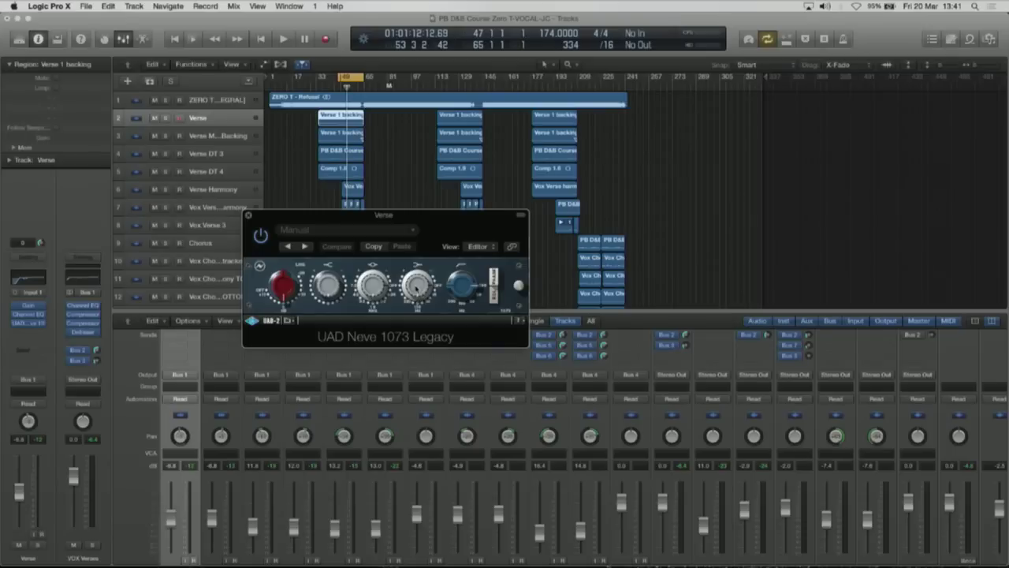
Play the verse, solo the Verse track and adjust the low- and high-frequency gain of the Neve 1073 Legacy by ear
left_click_drag(416, 288, 413, 283)
key("space")
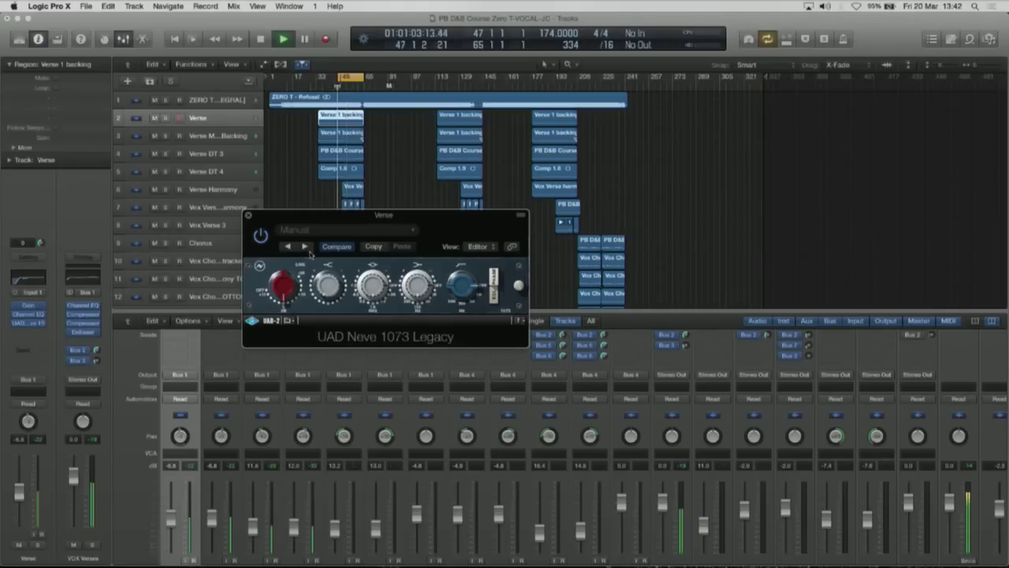
left_click(38, 544)
left_click(322, 290)
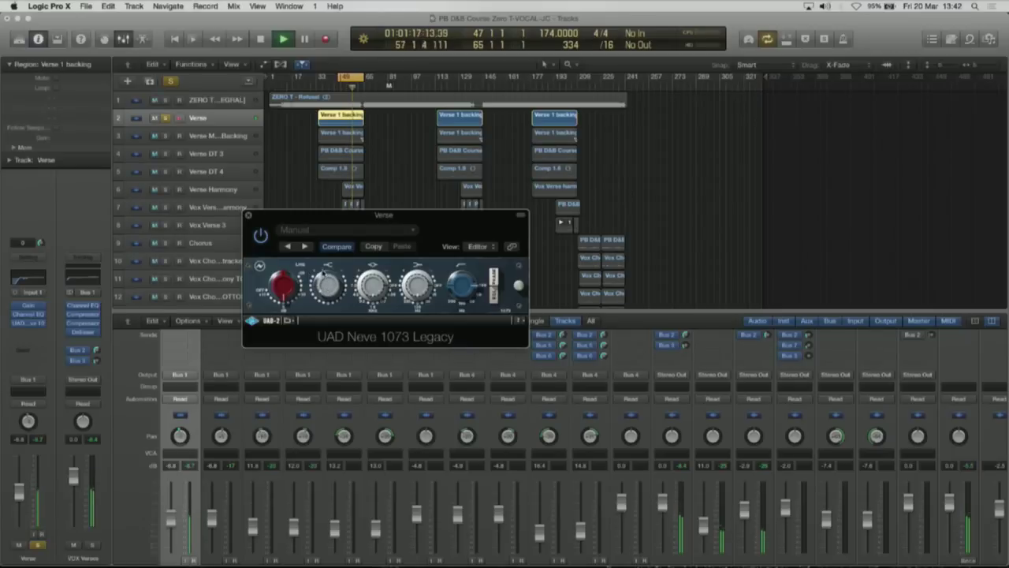
key("space")
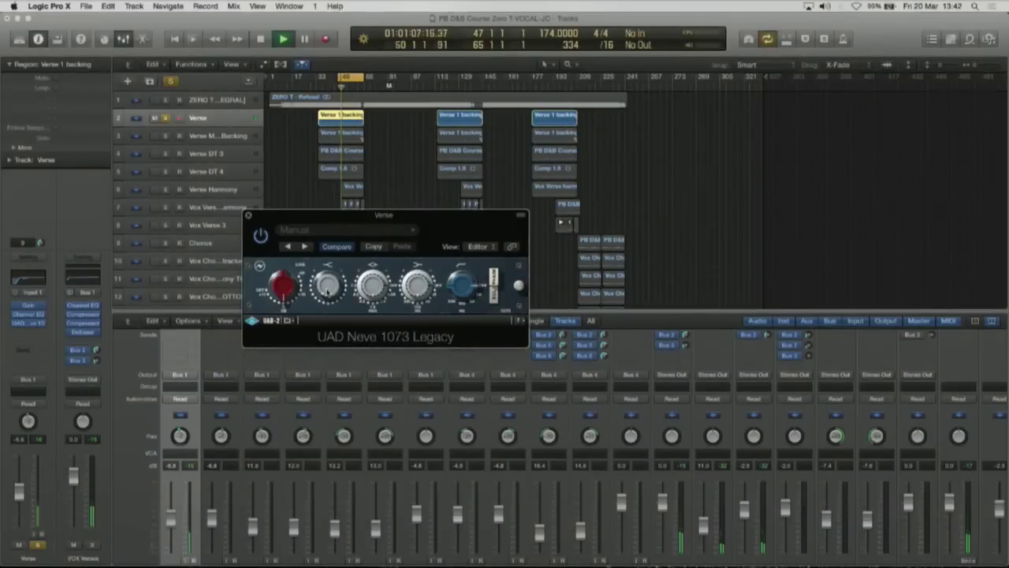
Close the Neve window and insert the Plugin Alliance Maag EQ4 in the Verse channel's next free insert slot
left_click(249, 216)
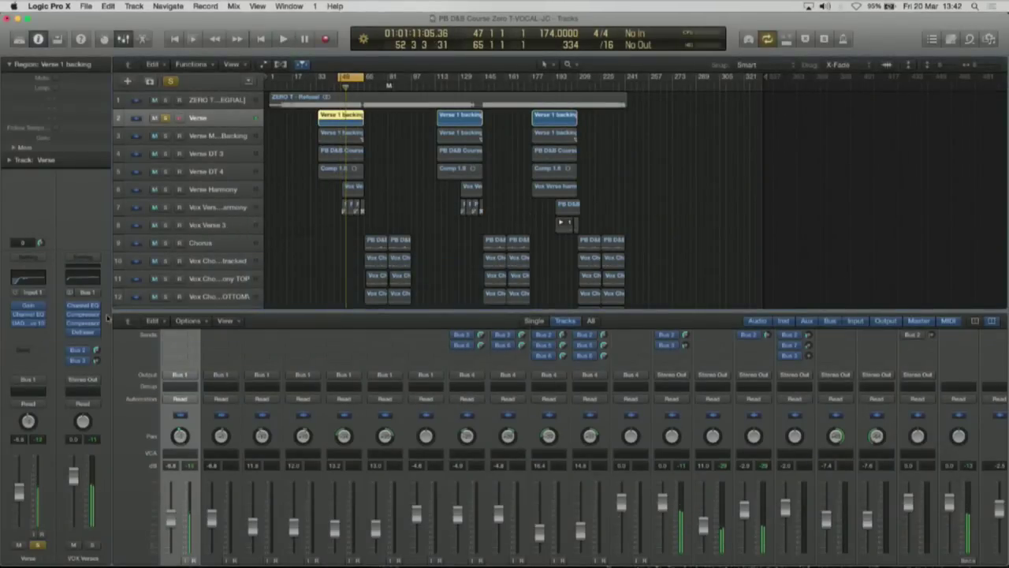
mouse_move(28, 328)
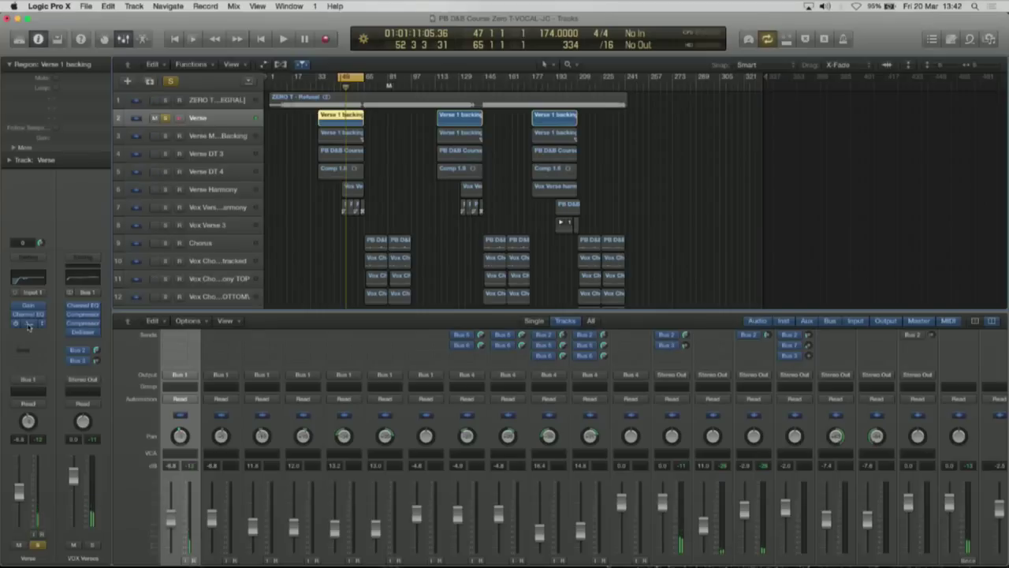
left_click(40, 328)
mouse_move(48, 460)
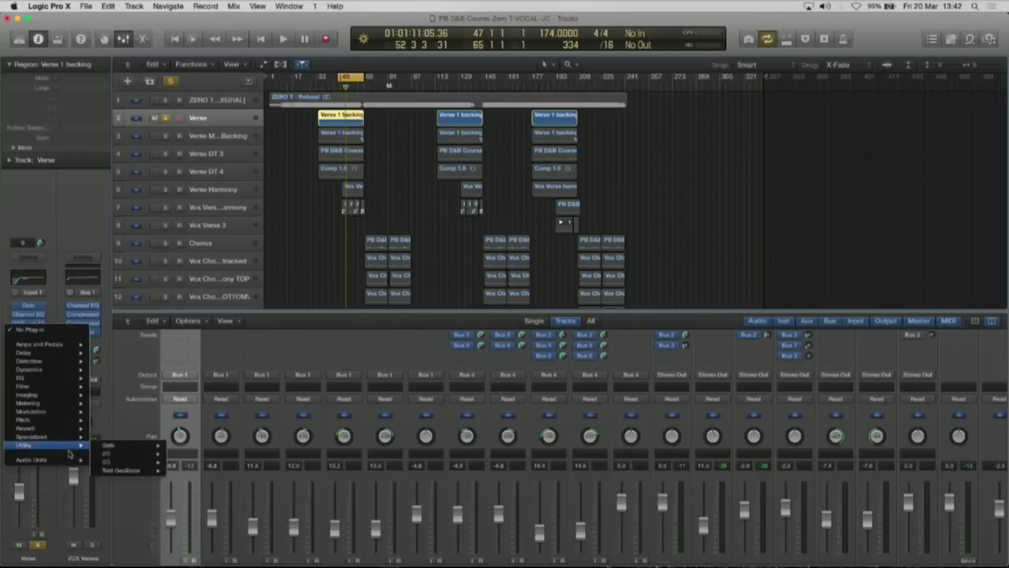
mouse_move(93, 470)
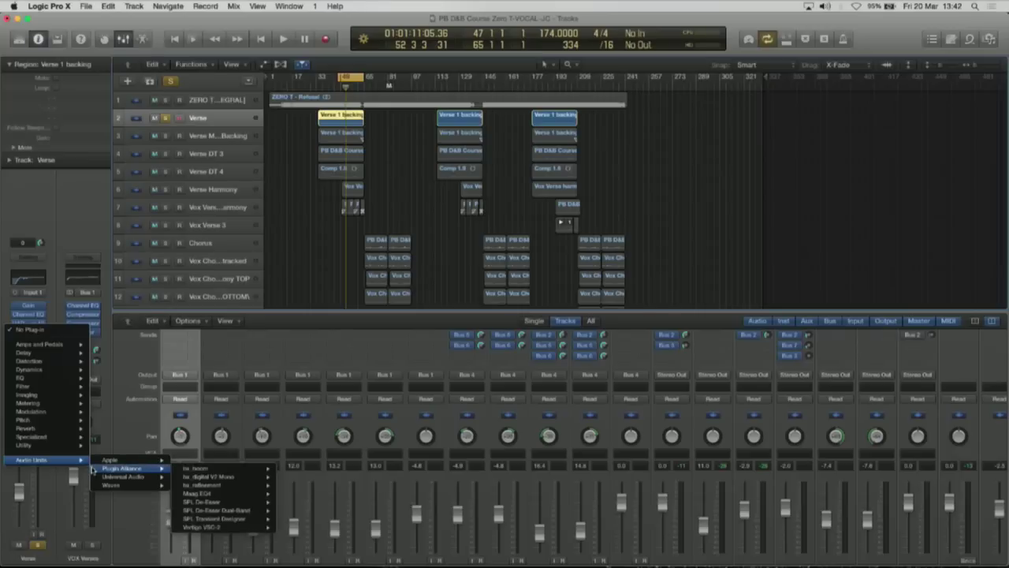
mouse_move(205, 512)
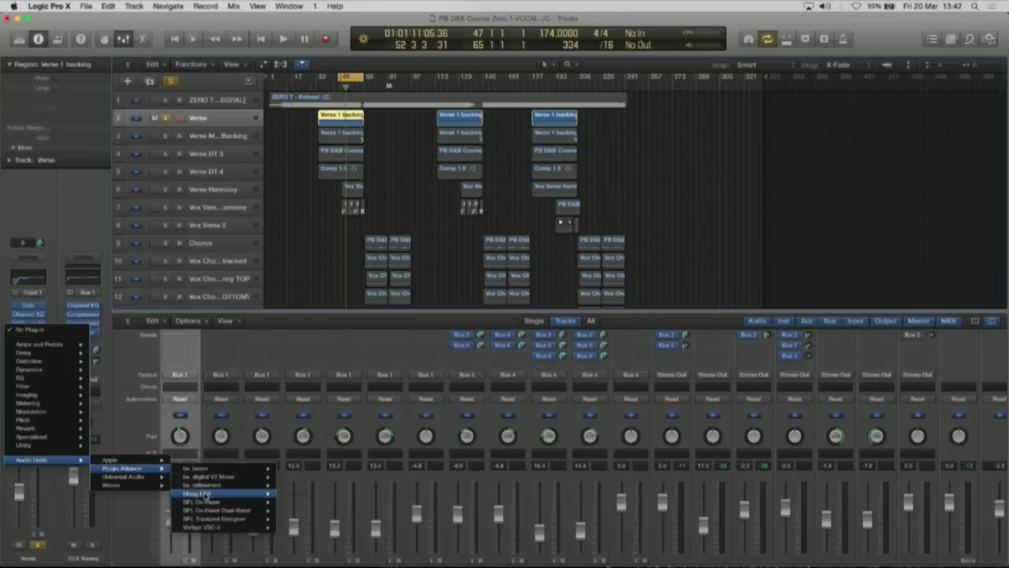
left_click(304, 492)
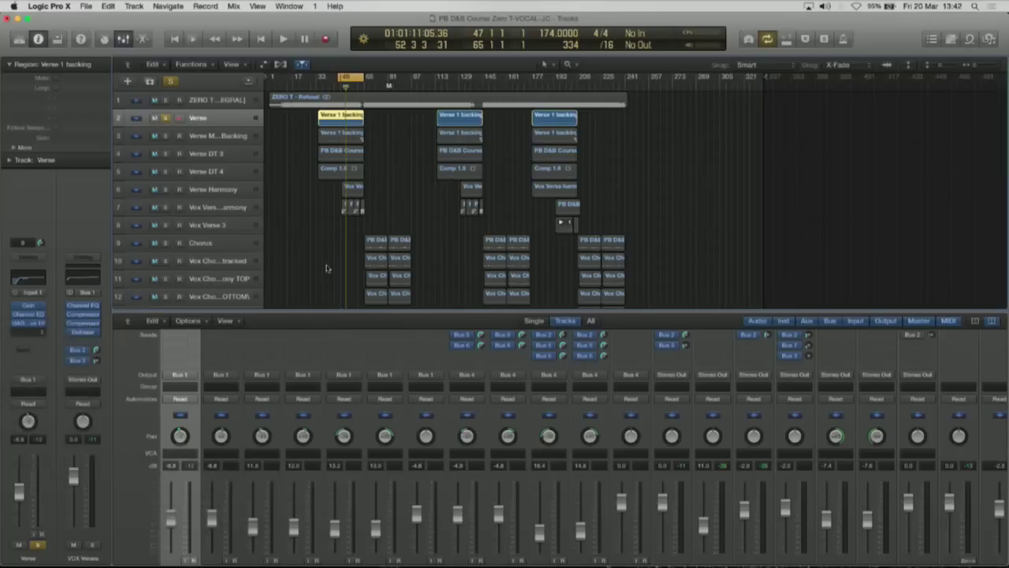
left_click_drag(253, 50, 415, 167)
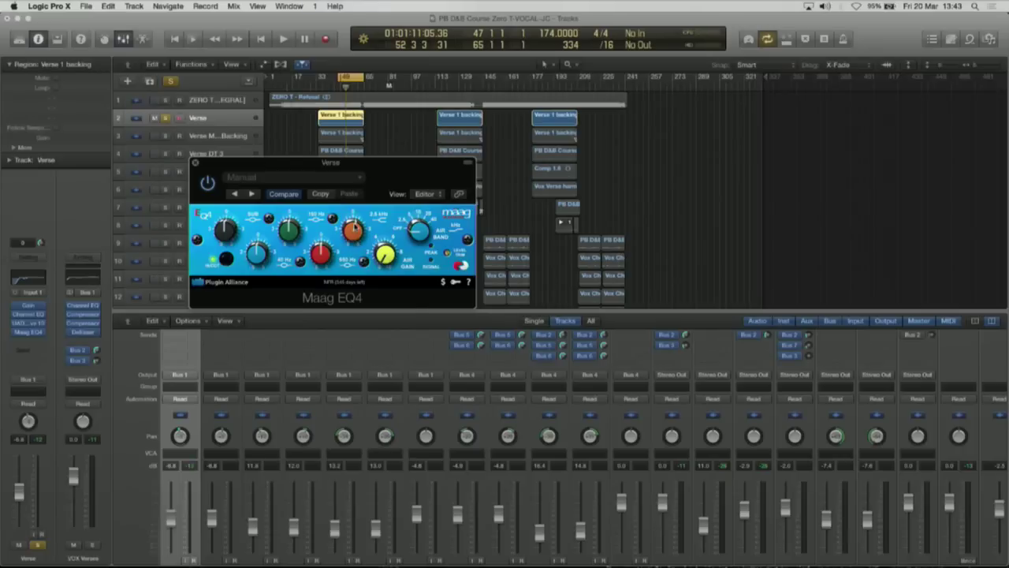
Play the verse, unsolo the Verse track and adjust the Maag EQ4's 2.5 kHz band against the full arrangement, closing the plug-in when done
key("space")
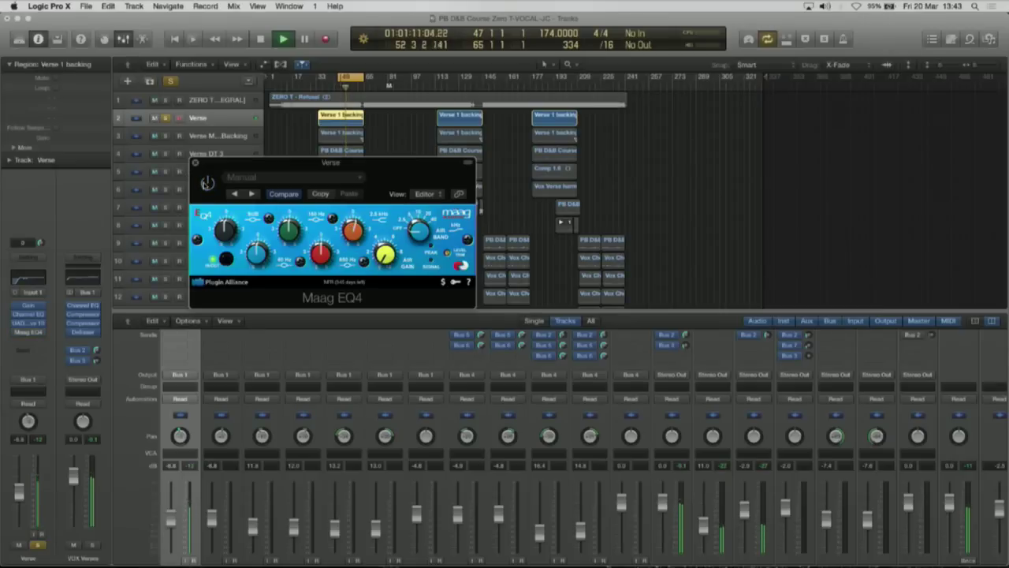
left_click(196, 428)
key("super+a")
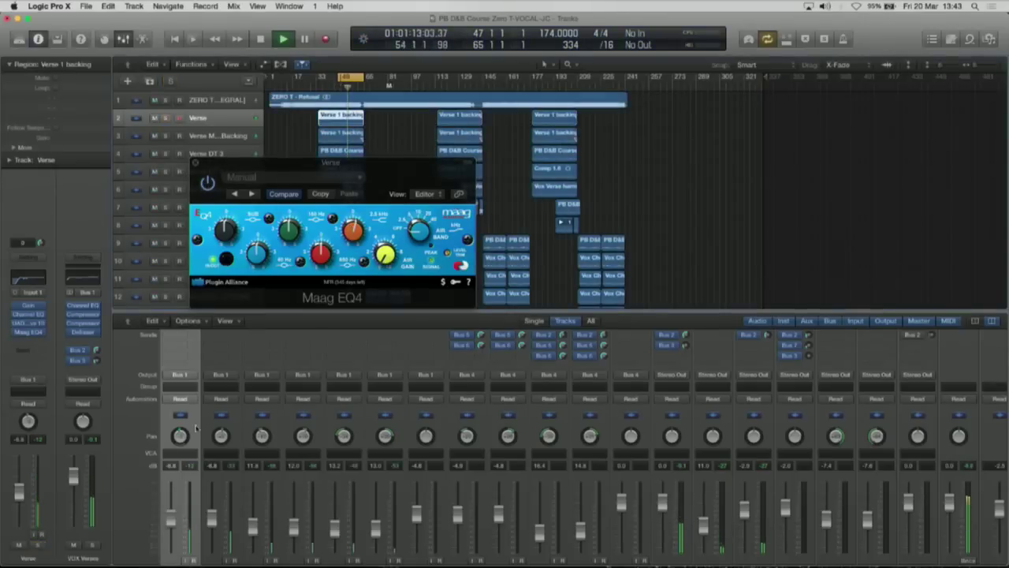
left_click(353, 230)
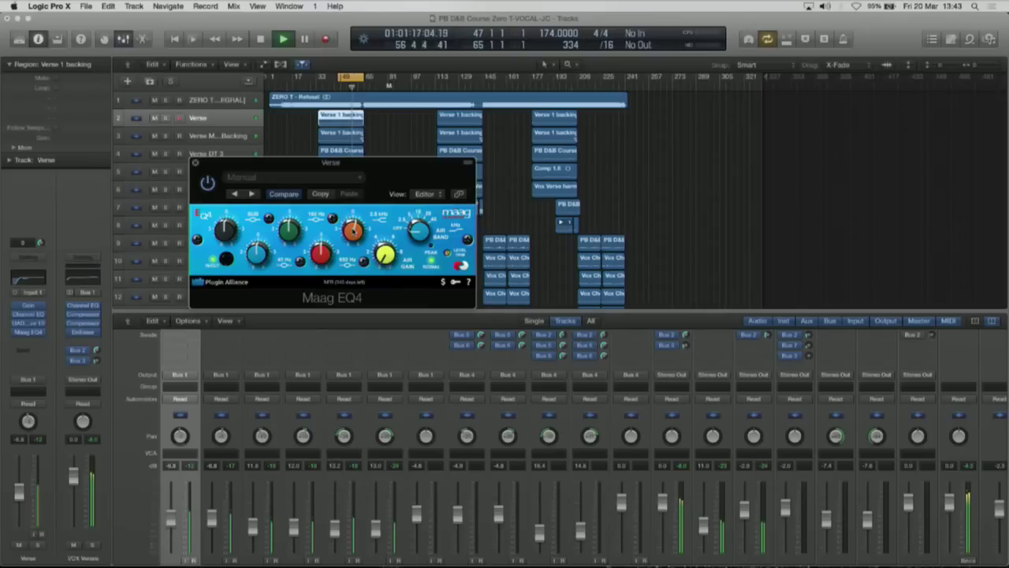
left_click(196, 163)
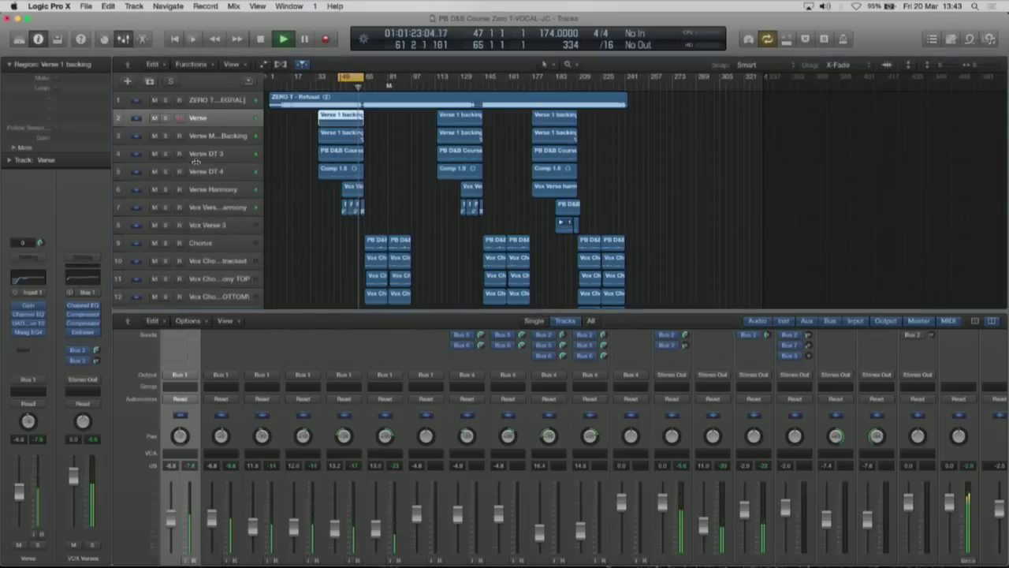
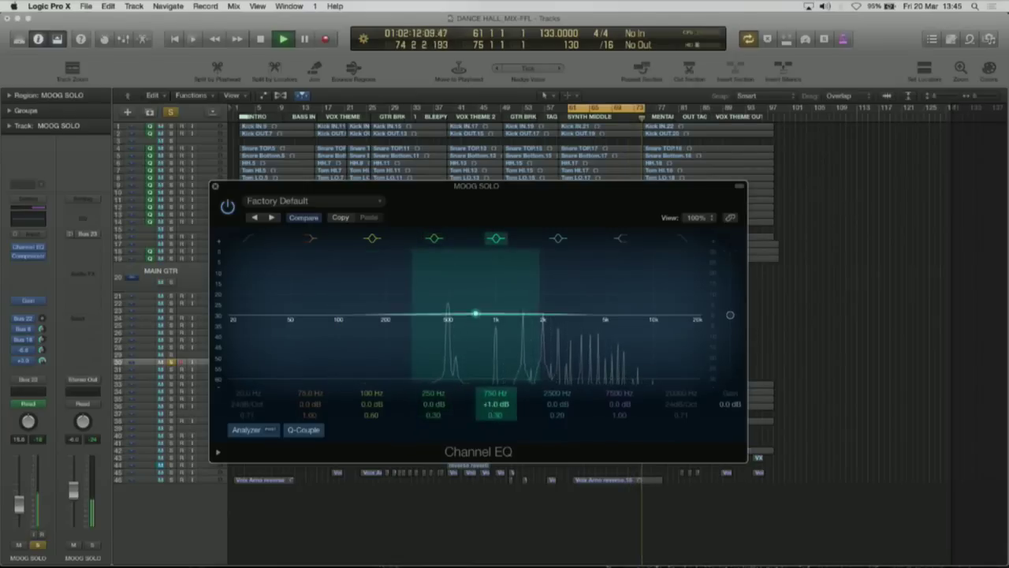
On the MOOG SOLO Channel EQ, boost the 750 Hz band to +16.0 dB with a Q of 8.20, sweep it to 2000 Hz and cut it to -9.0 dB
left_click_drag(489, 406, 490, 359)
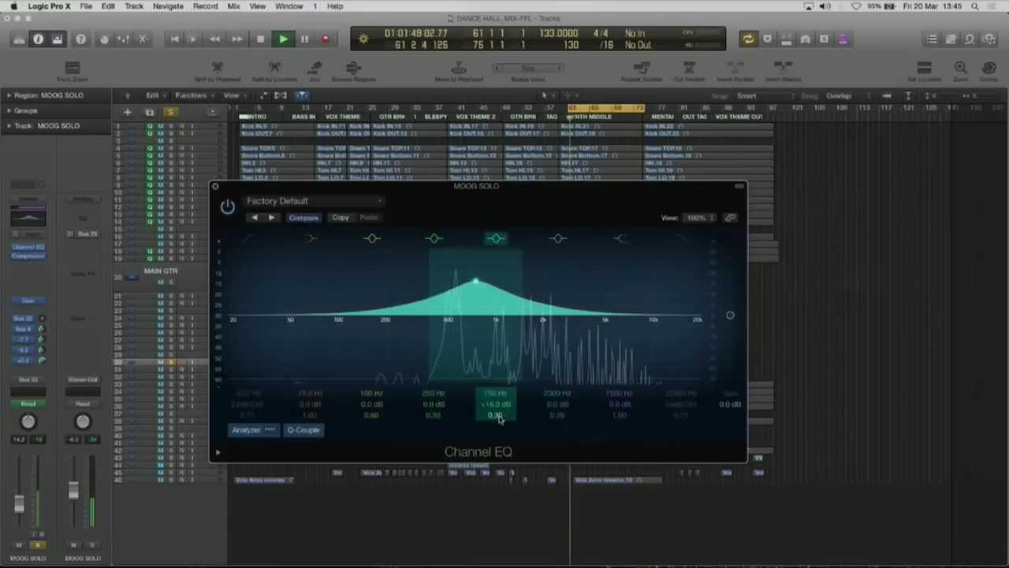
mouse_move(496, 416)
left_mouse_down()
mouse_move(496, 366)
mouse_move(495, 413)
left_mouse_up()
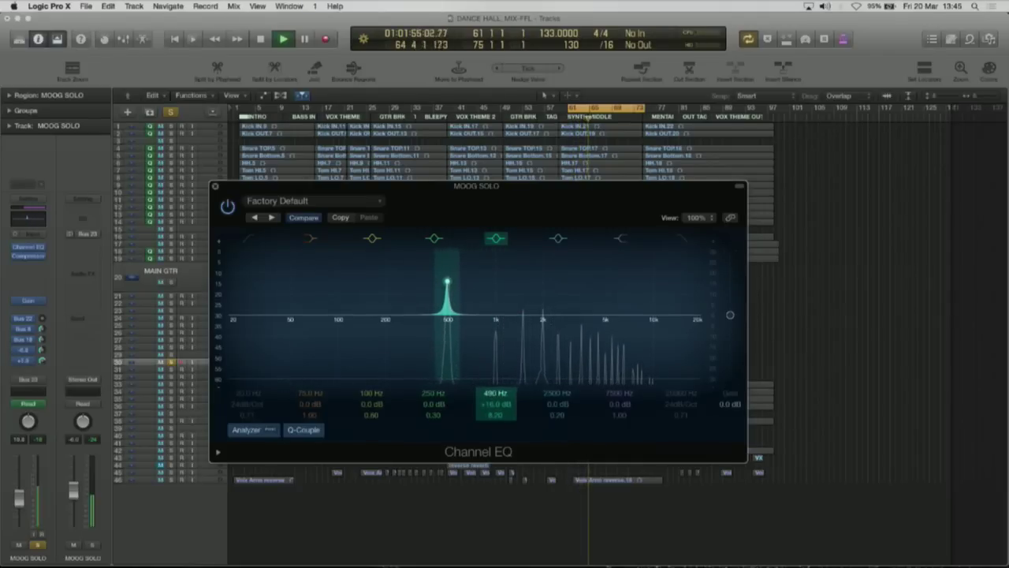
left_click_drag(447, 281, 543, 280)
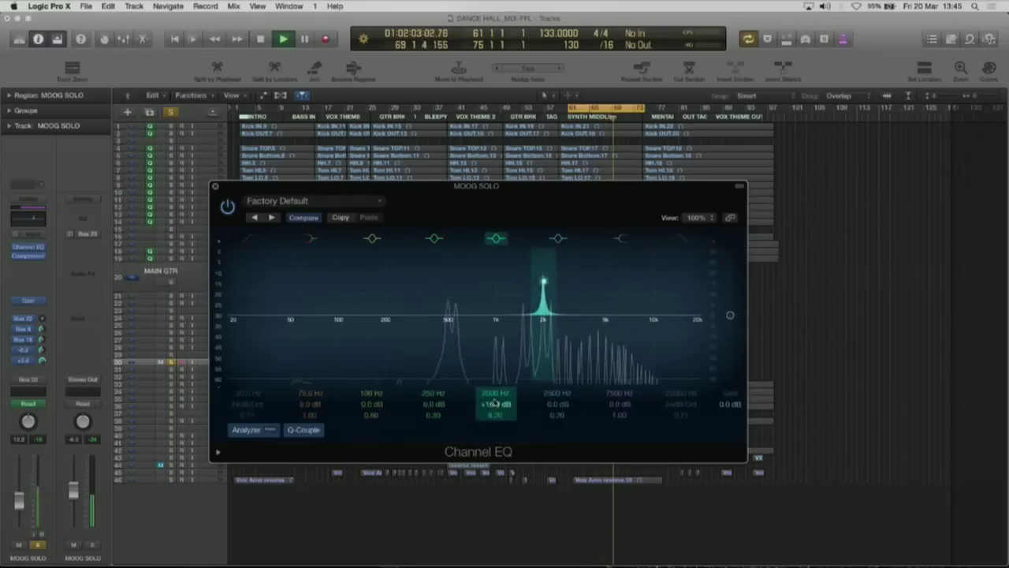
left_click_drag(496, 405, 495, 450)
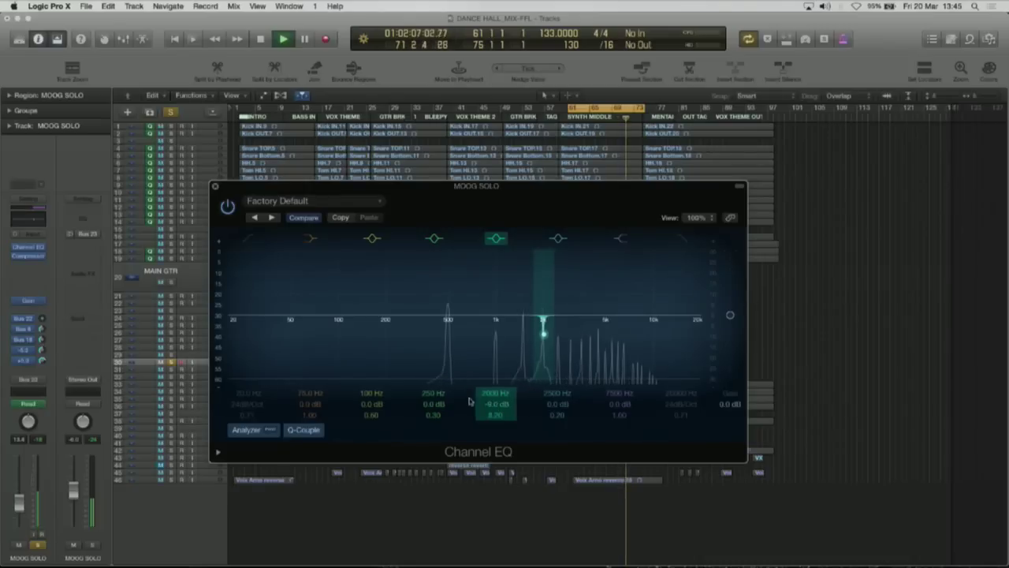
Add two narrow cuts: 980 Hz at -11.5 dB with a Q of 47.0 and 1440 Hz at -10.5 dB with a Q of 11.0
left_click_drag(434, 404, 433, 379)
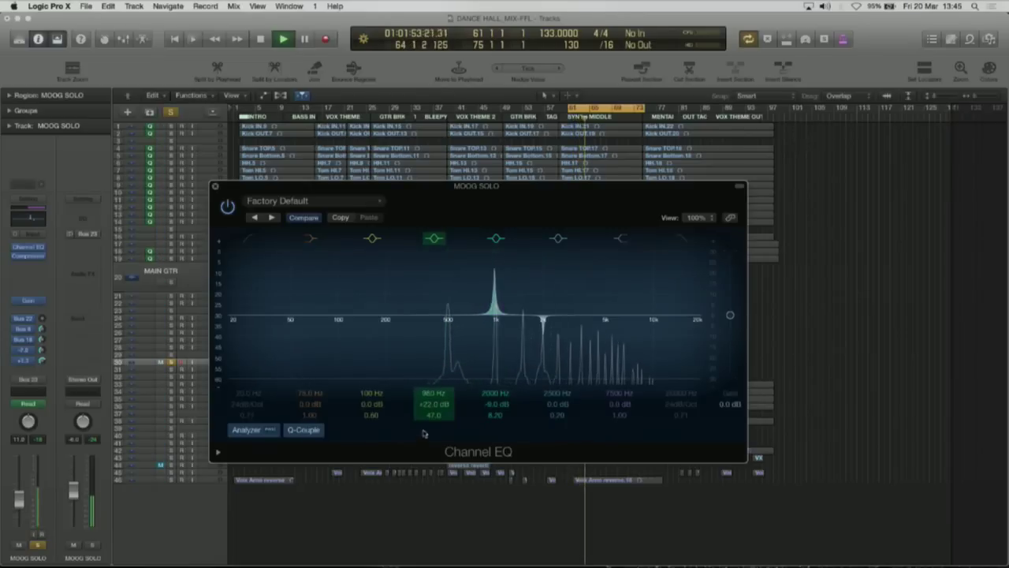
left_click_drag(434, 404, 434, 409)
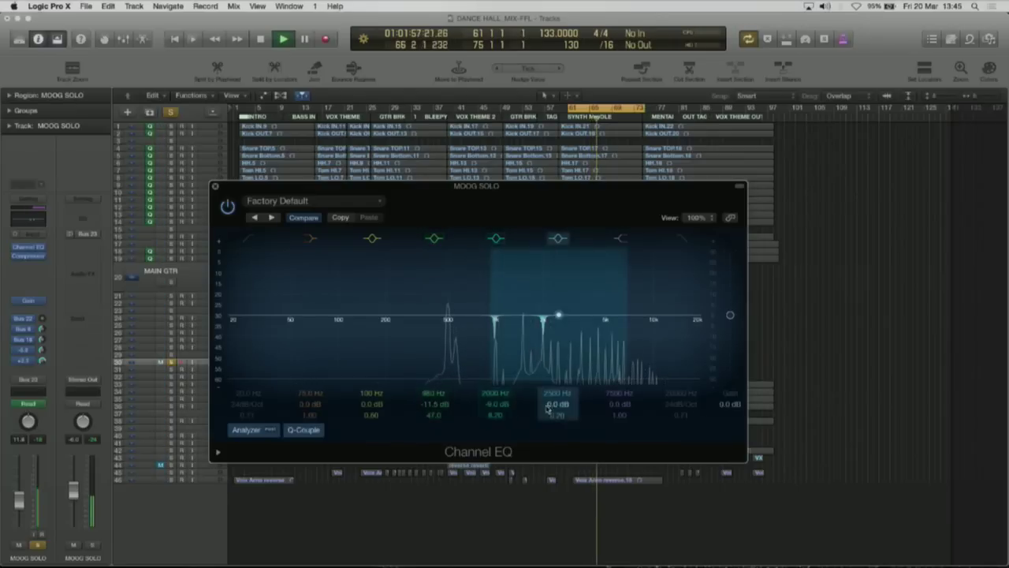
left_click_drag(555, 405, 557, 403)
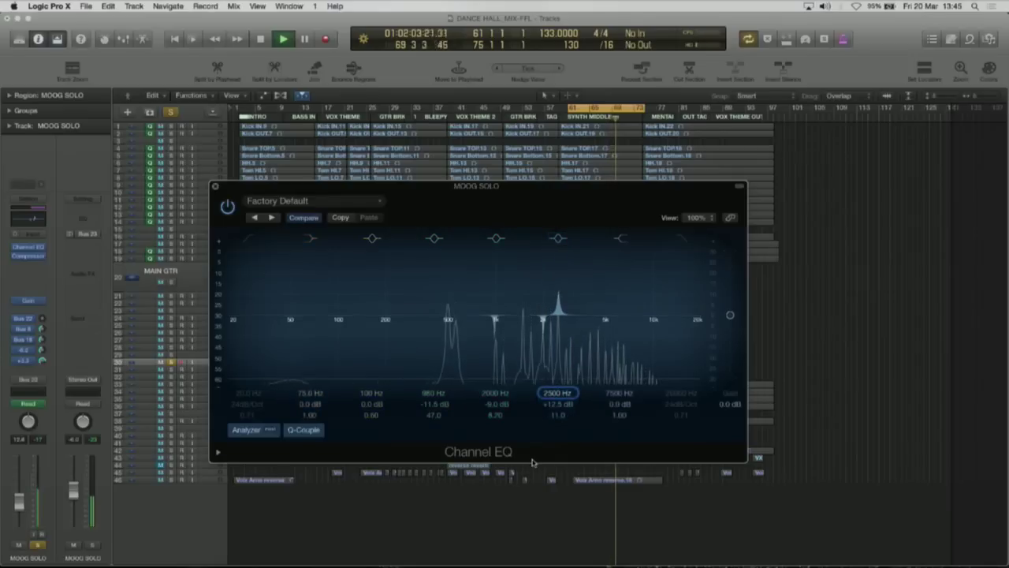
left_click_drag(558, 291, 521, 290)
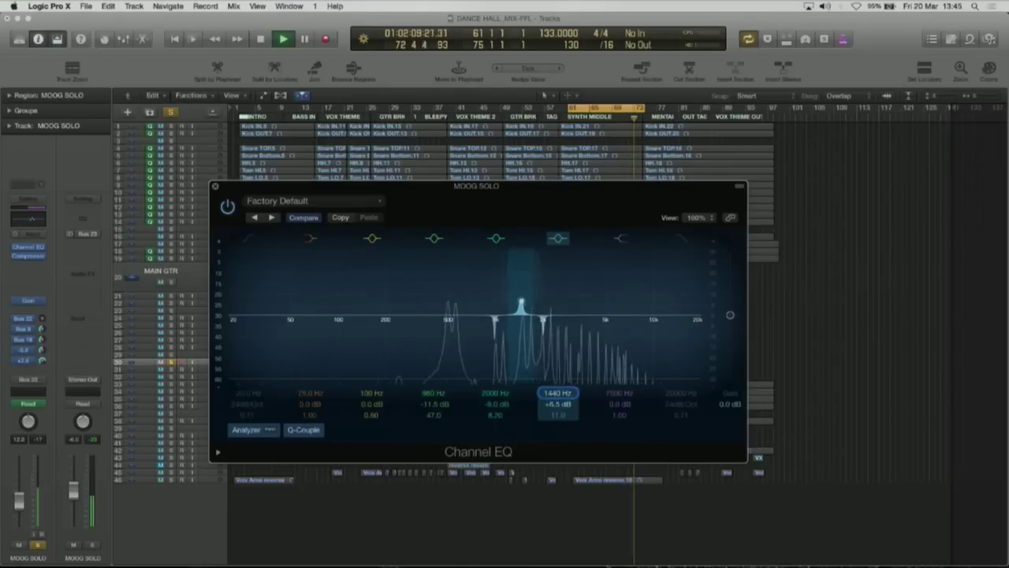
left_click_drag(558, 404, 558, 432)
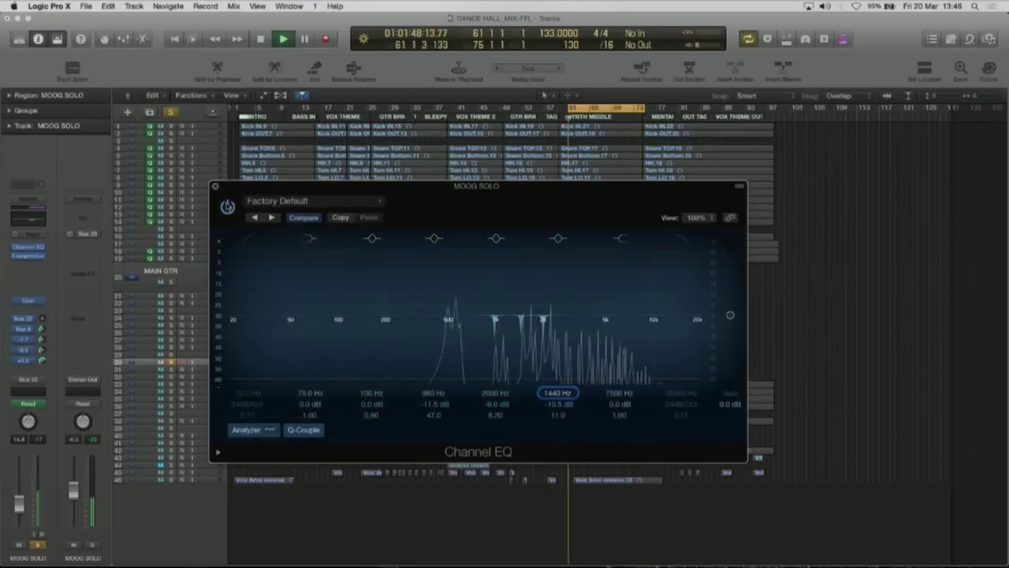
Compare the Moog solo with its EQ bypassed, and deepen the cuts to -16.5 dB at 1440 Hz, -13.0 dB at 2000 Hz and -18.0 dB at 980 Hz
left_click(227, 207)
left_click(227, 207)
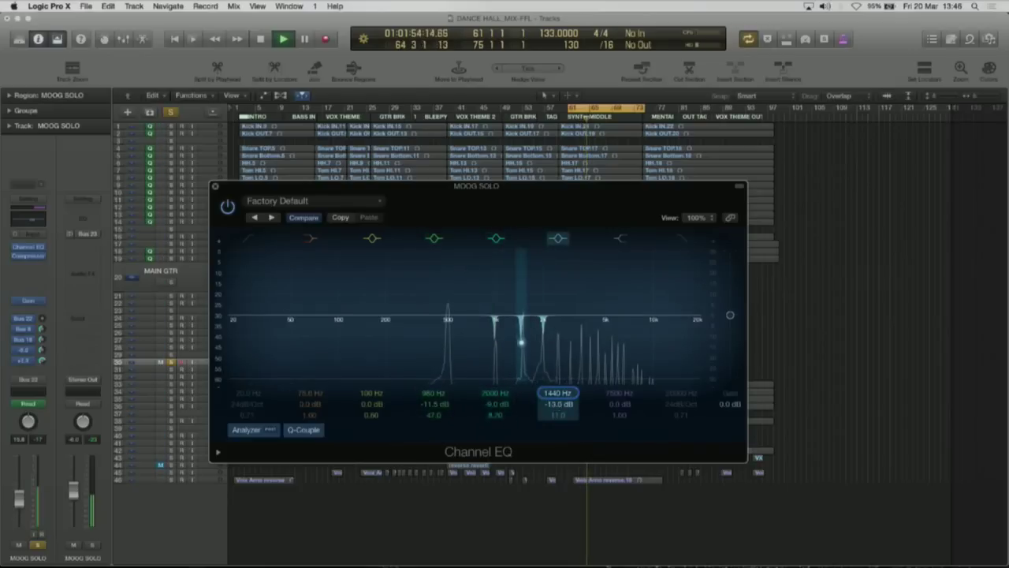
left_click_drag(521, 342, 521, 351)
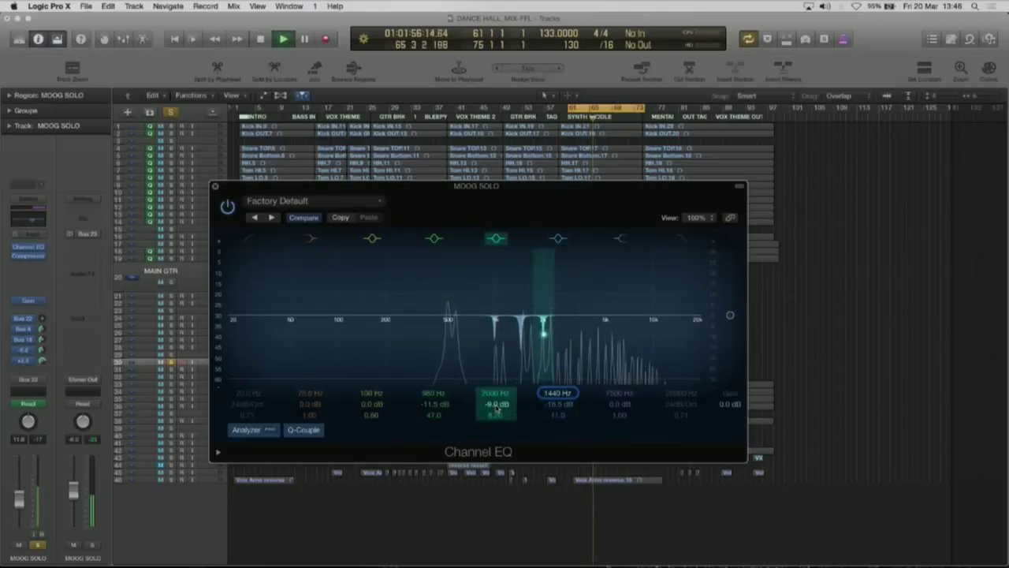
left_click_drag(496, 407, 496, 417)
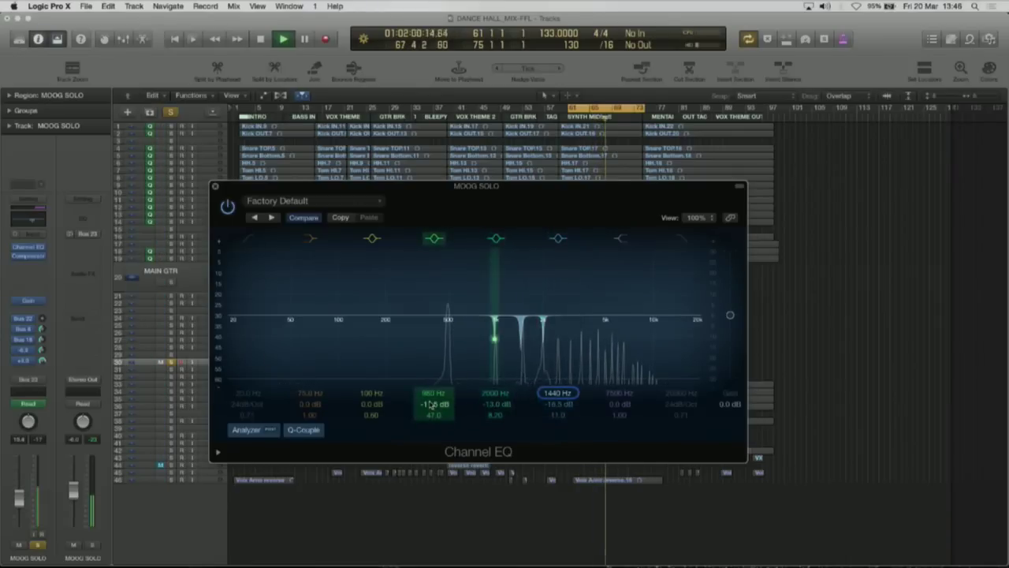
left_click_drag(432, 404, 432, 416)
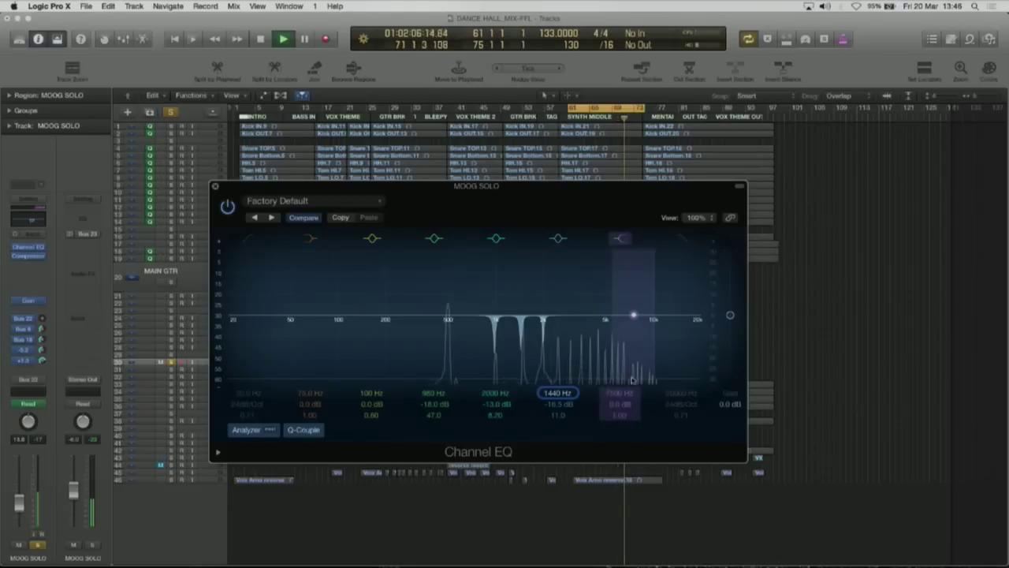
Set the Moog solo EQ's high shelf to -5.5 dB at 5000 Hz and check it against bypass and in the full mix
mouse_move(621, 405)
left_mouse_down()
mouse_move(620, 421)
mouse_move(620, 412)
left_mouse_up()
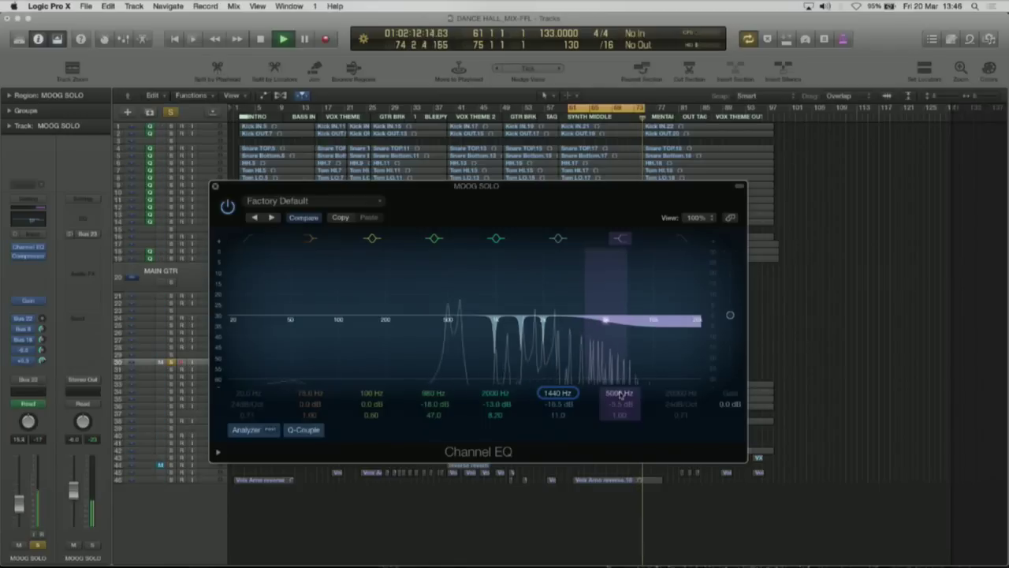
left_click(227, 207)
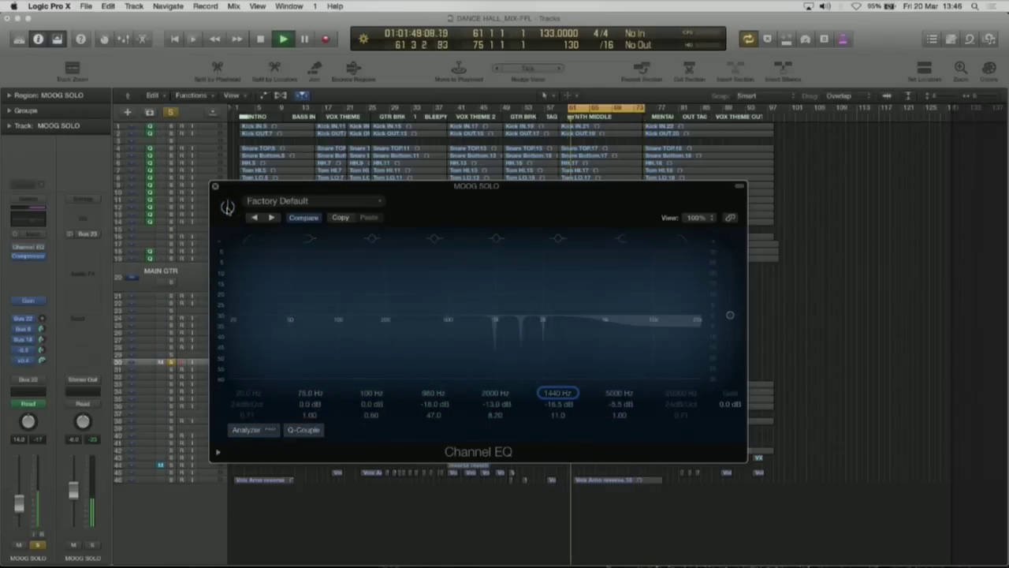
left_click(227, 207)
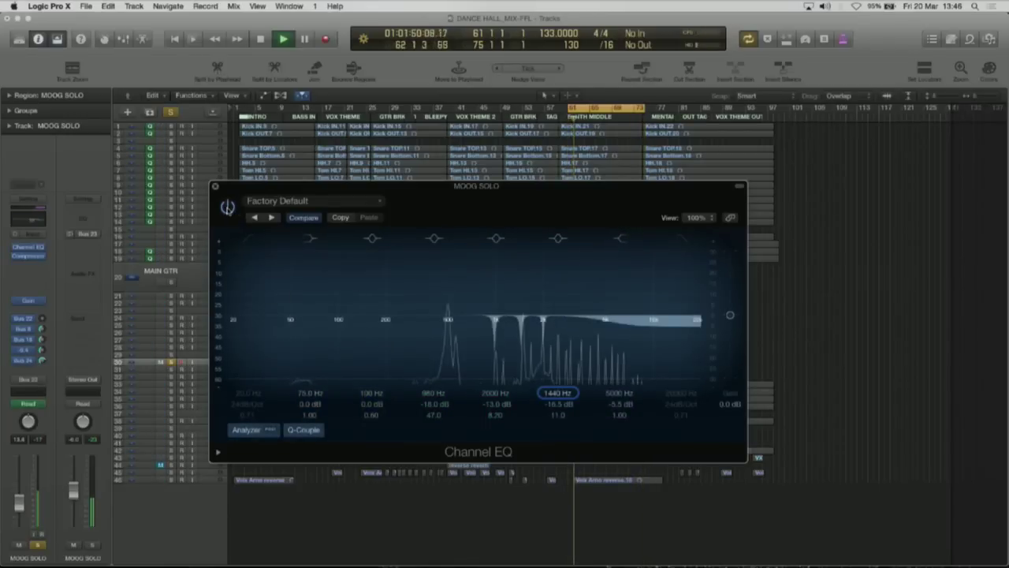
left_click(37, 544)
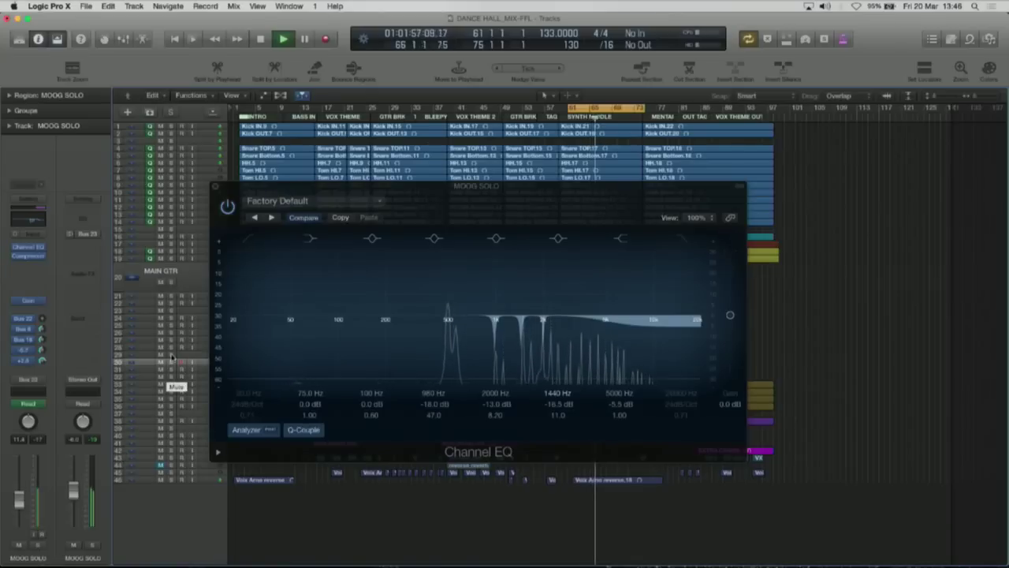
key("space")
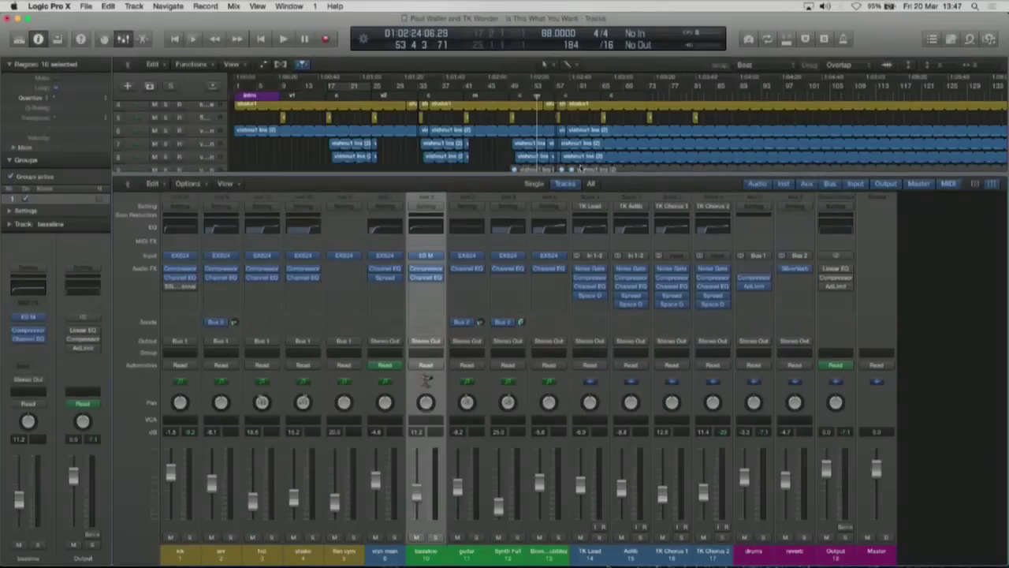
Play the second song from the v2 marker and loop the chorus between bars 17 and 25
key("space")
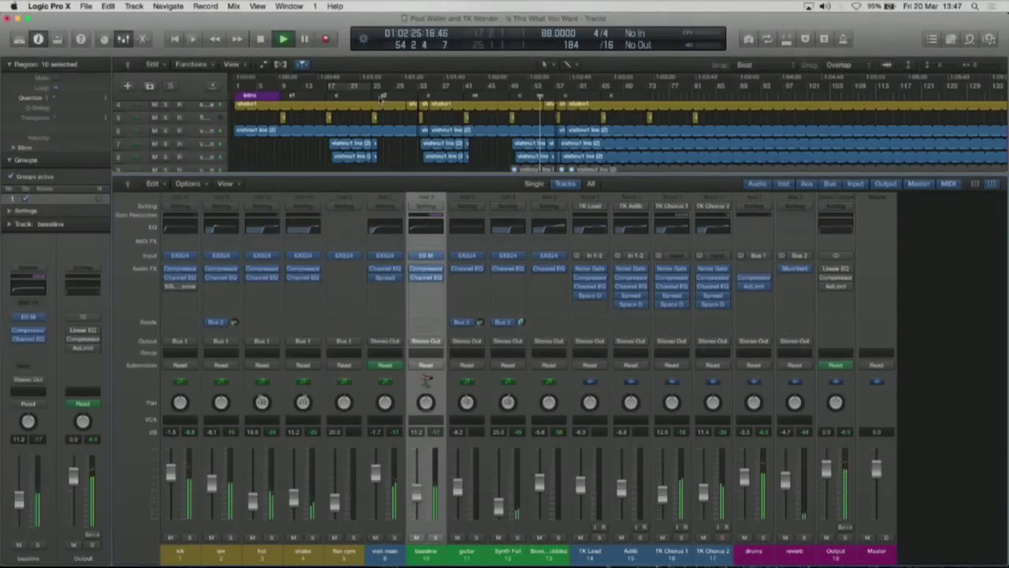
left_click(372, 96)
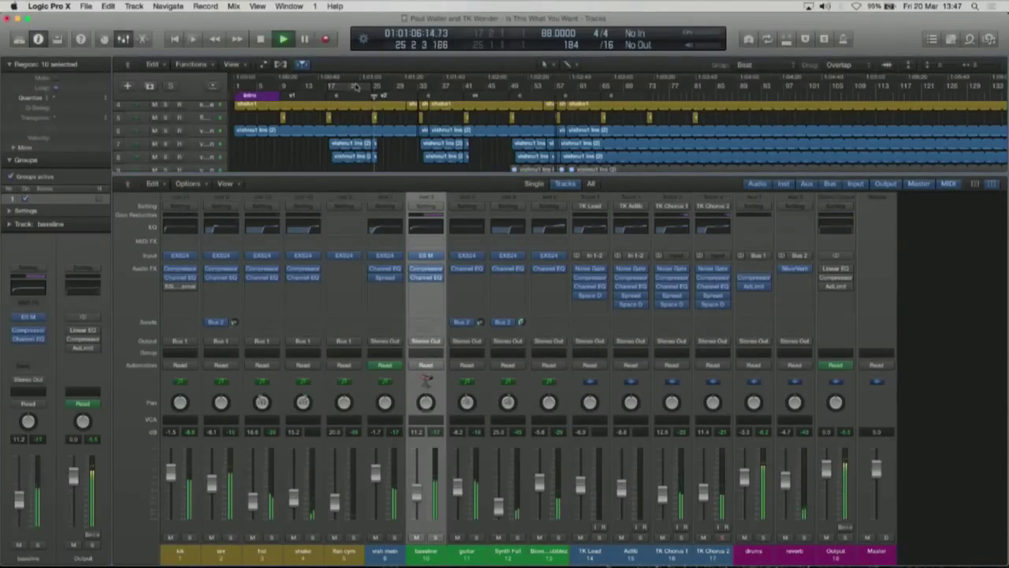
left_click(355, 85)
key("space")
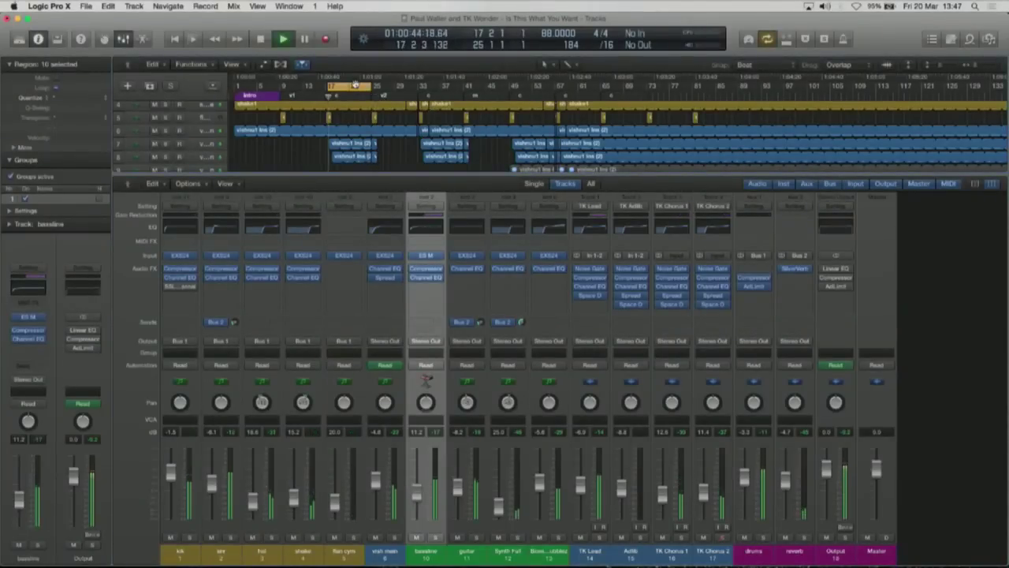
Solo the kik and bassline tracks and open both of their Channel EQs in separate, non-overlapping windows
left_click(190, 536)
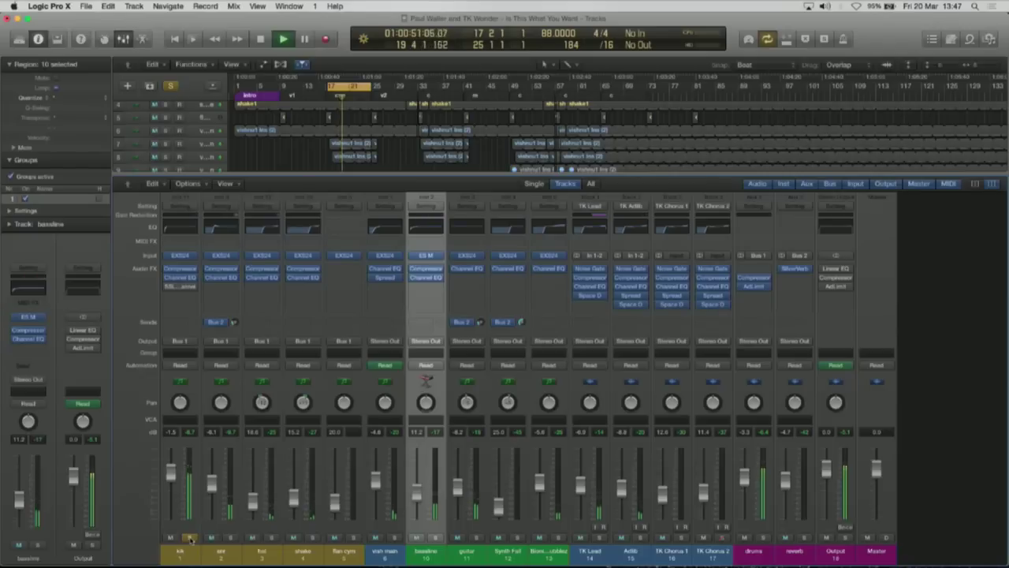
left_click(183, 278)
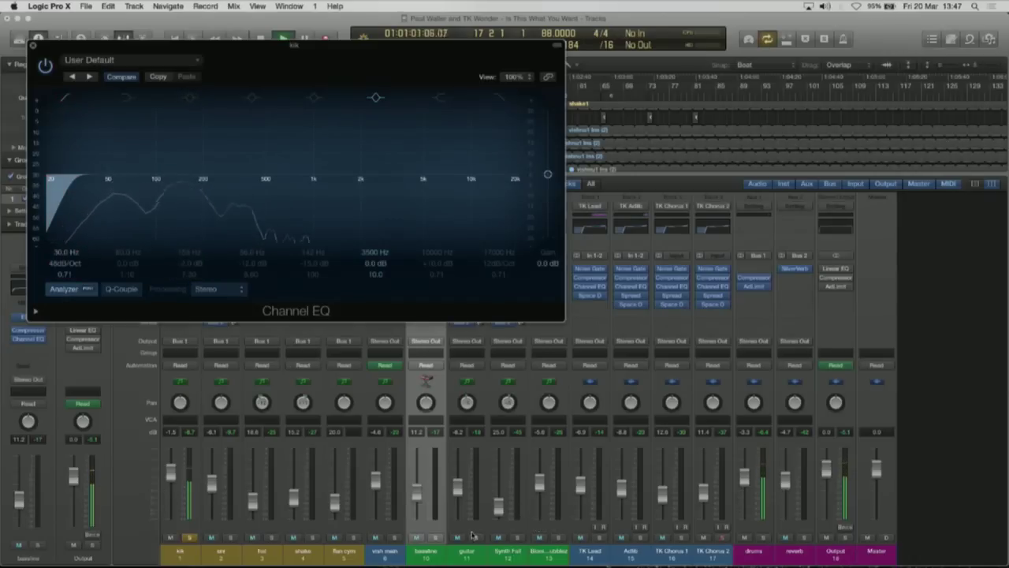
left_click(432, 537)
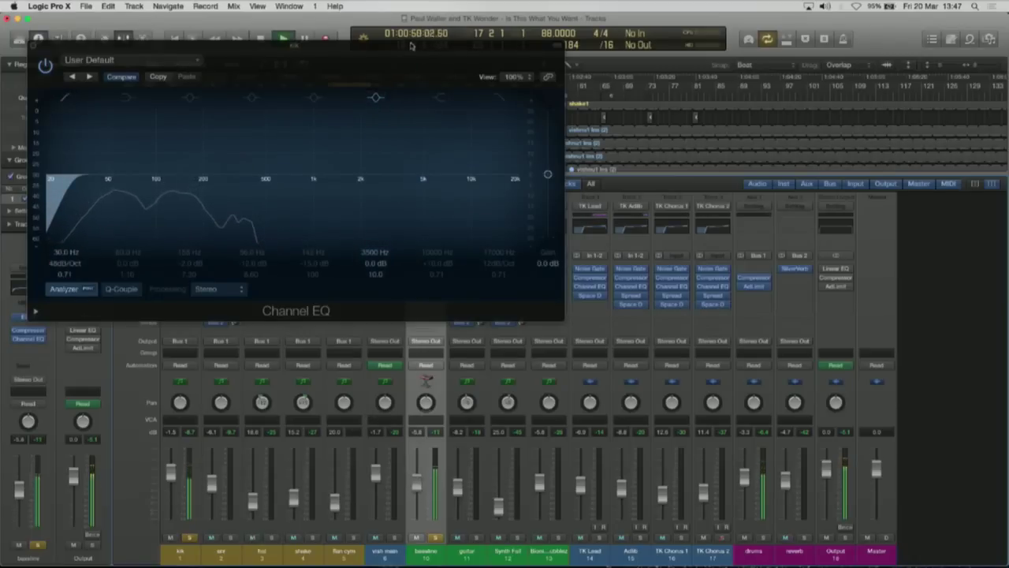
left_click_drag(492, 54, 461, 365)
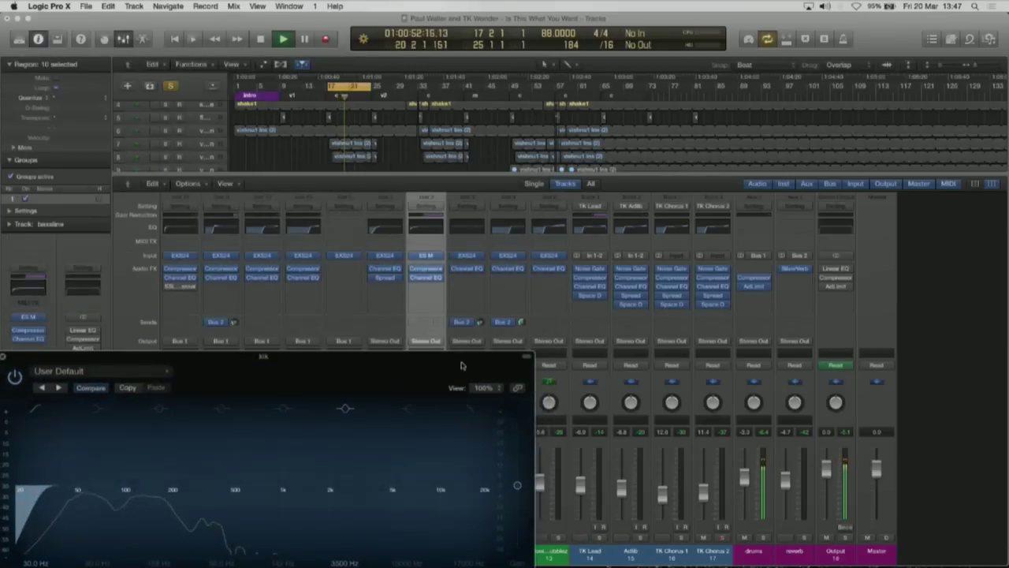
left_click(424, 279)
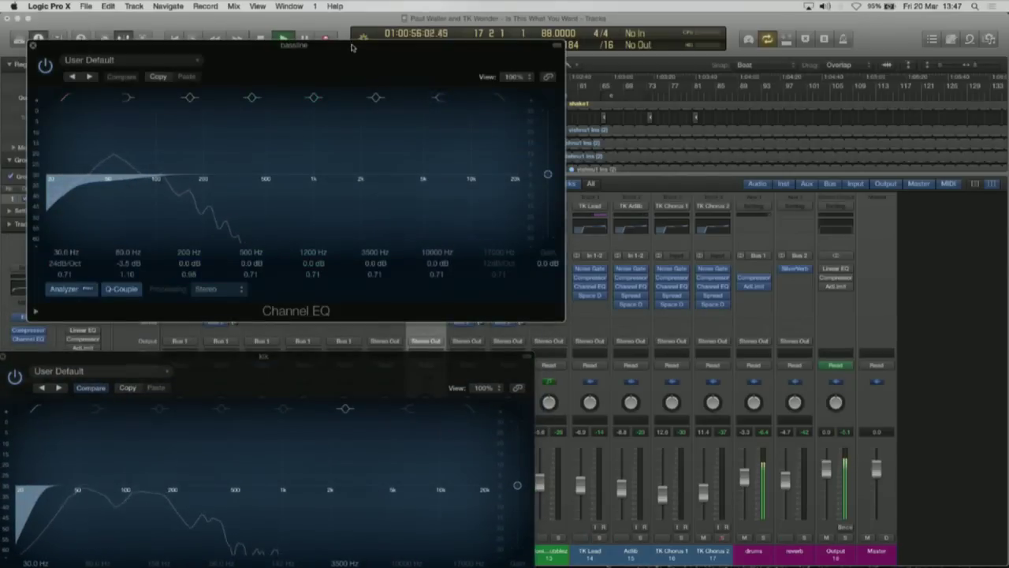
left_click_drag(352, 47, 800, 26)
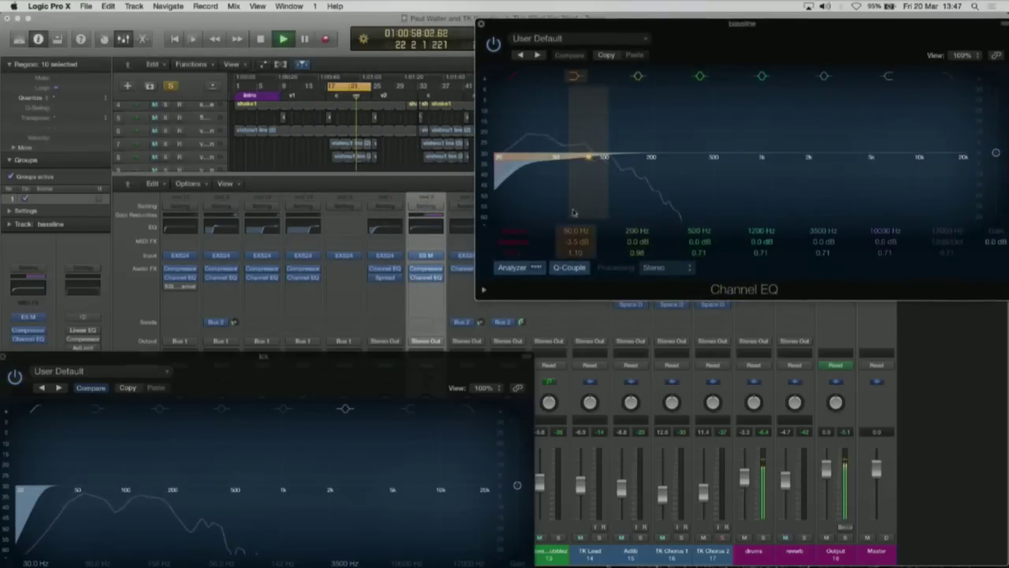
Disable the bassline EQ's 80 Hz low shelf and enable the kik EQ's 56 Hz cut at -11.5 dB with a Q of 8.60
left_click(575, 76)
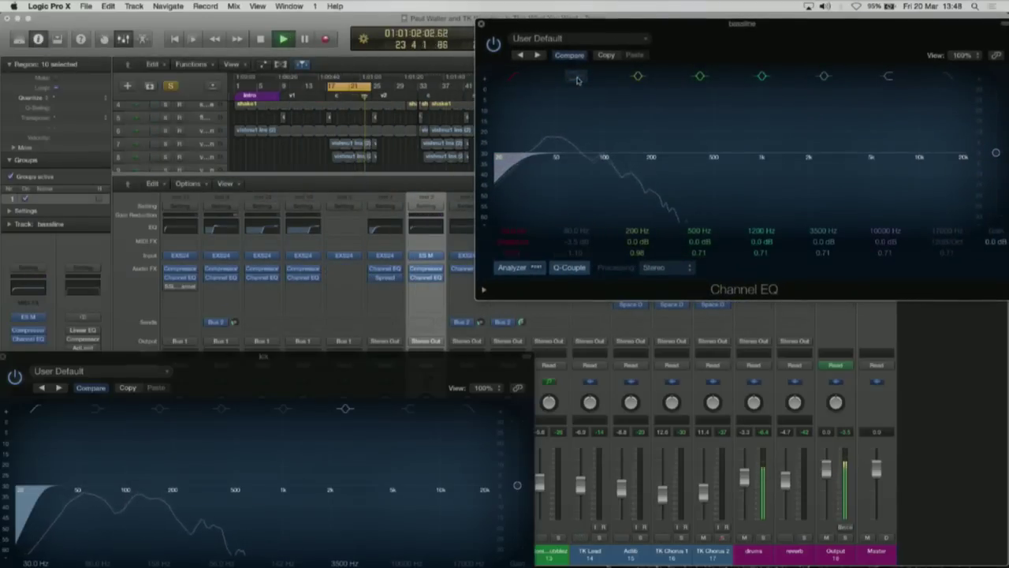
left_click_drag(264, 356, 484, 201)
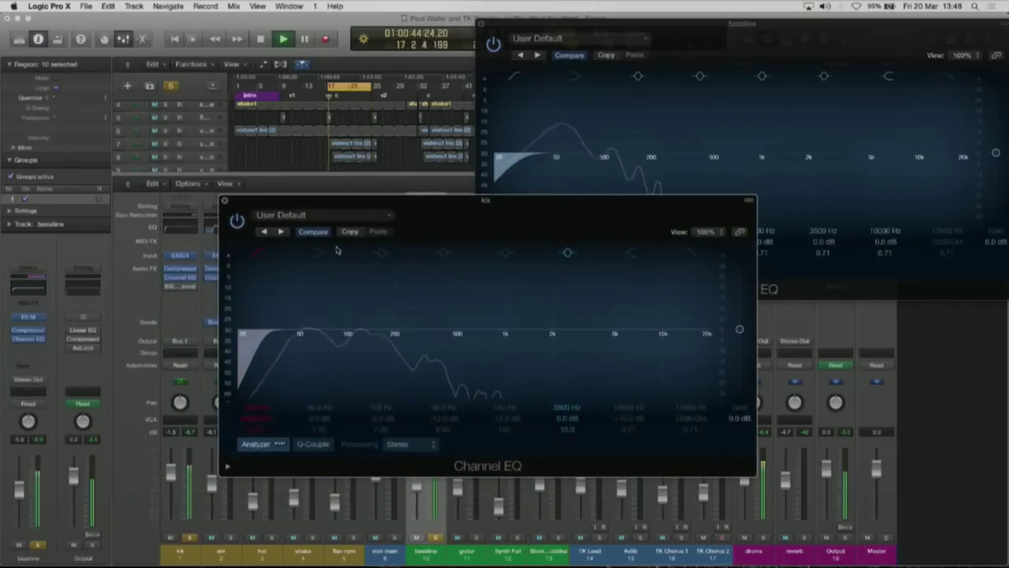
left_click(445, 252)
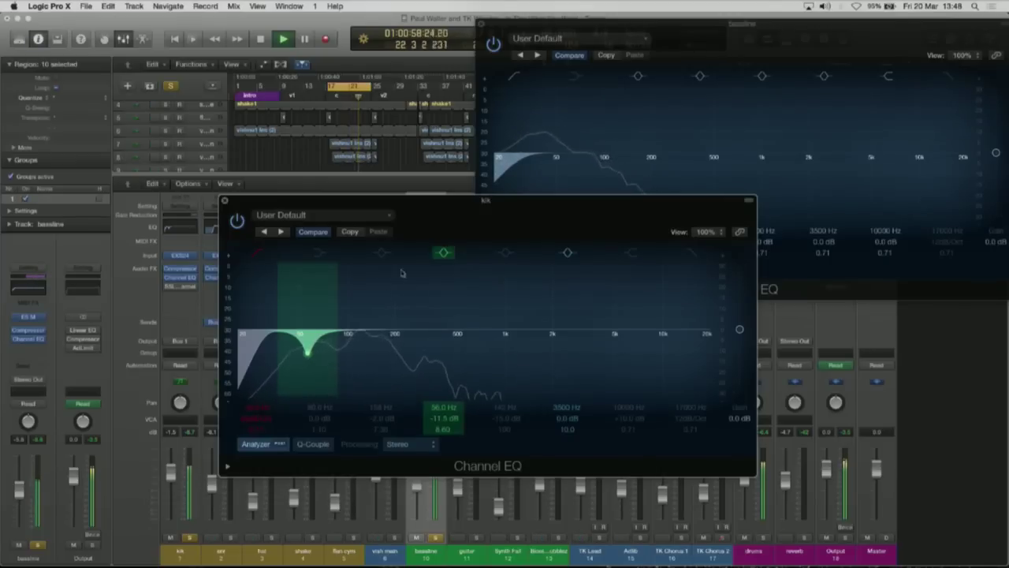
left_click(446, 253)
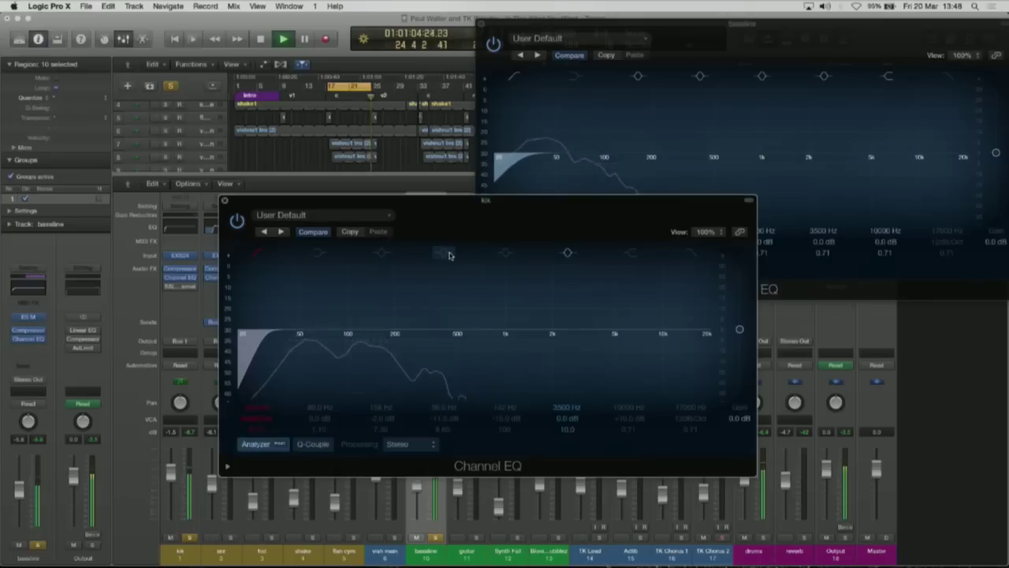
left_click(446, 253)
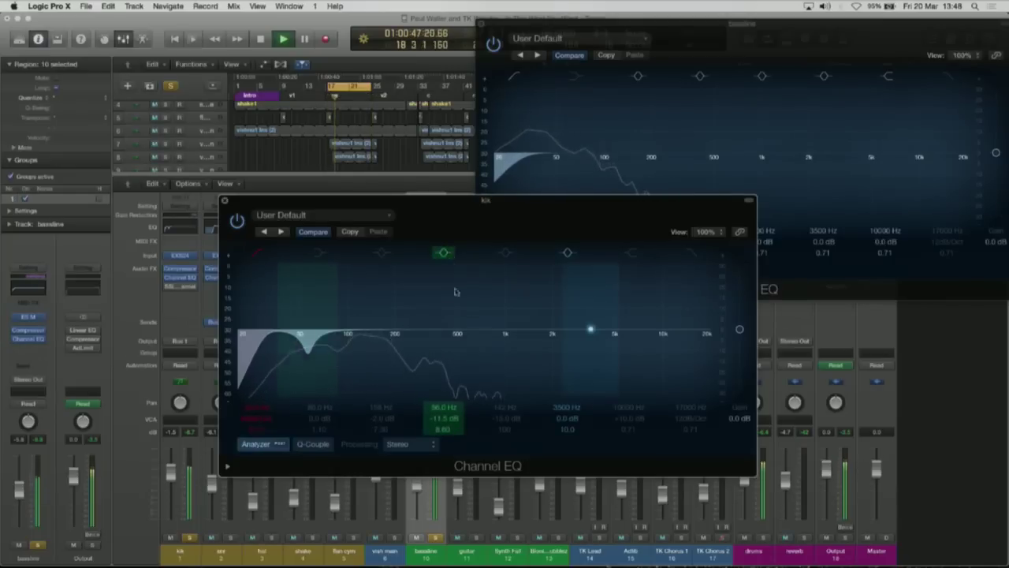
Unsolo the kik and bassline tracks to hear them in the full mix, and close both Channel EQ windows
left_click(437, 536)
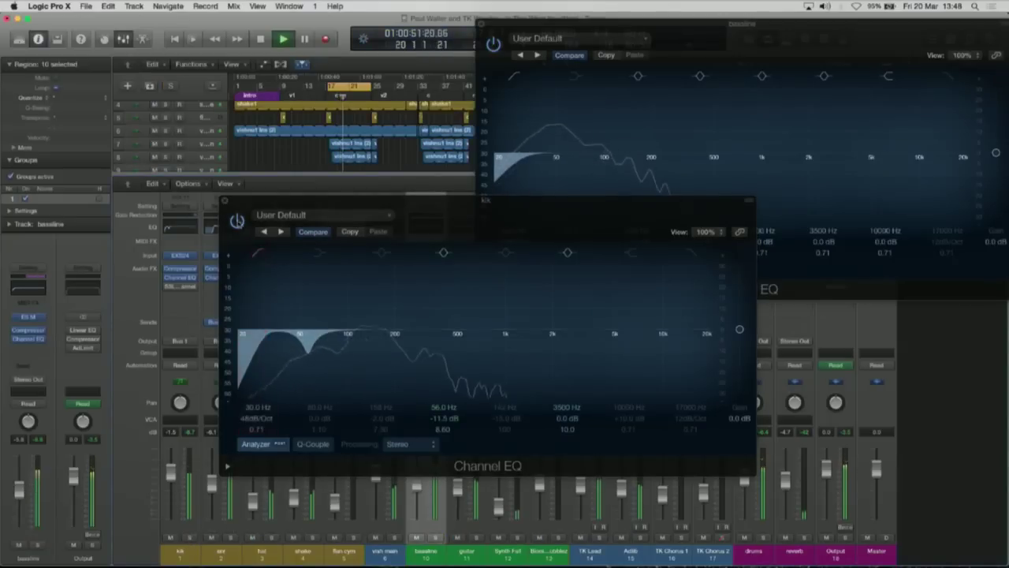
left_click(226, 204)
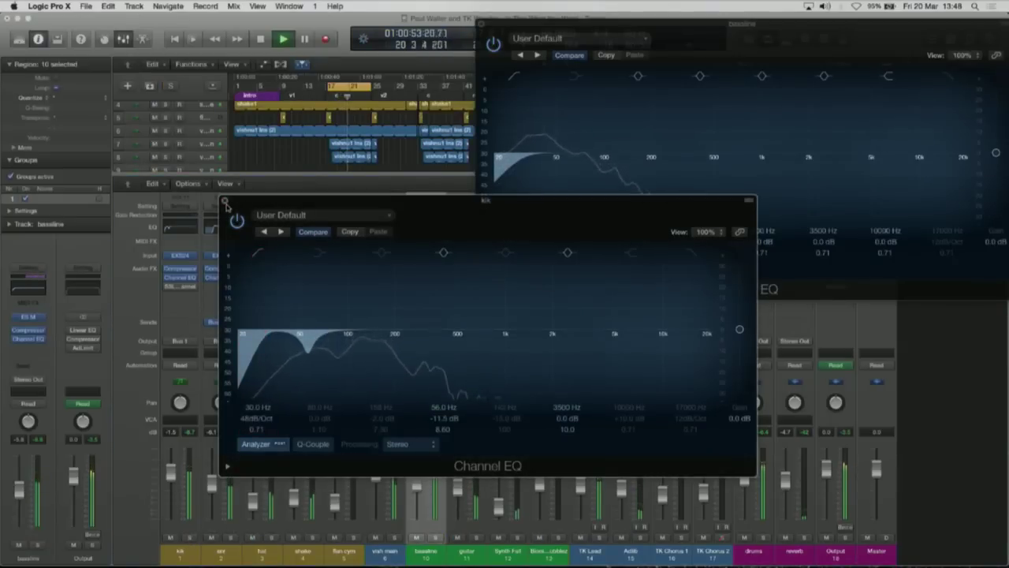
left_click(225, 201)
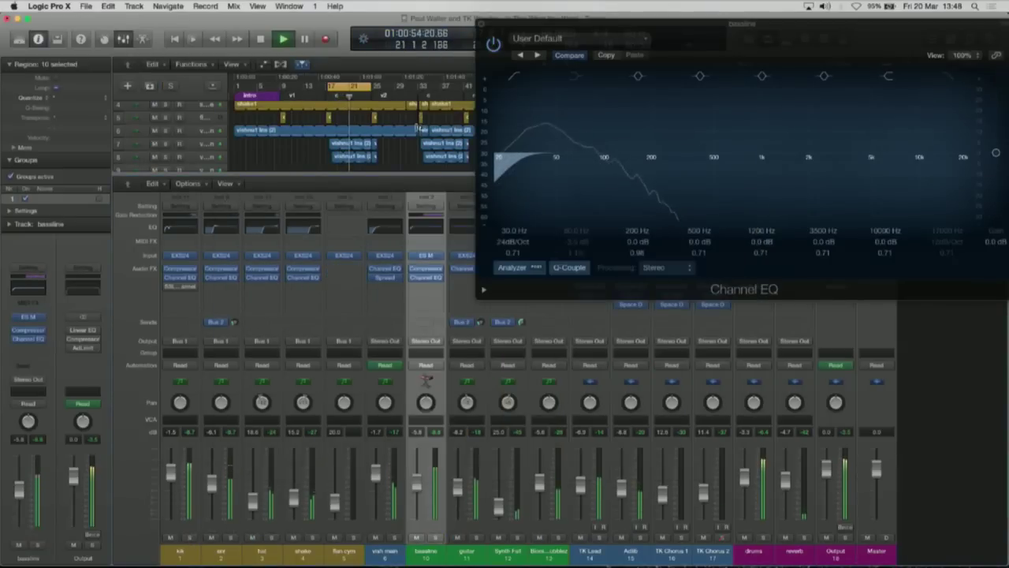
left_click(484, 26)
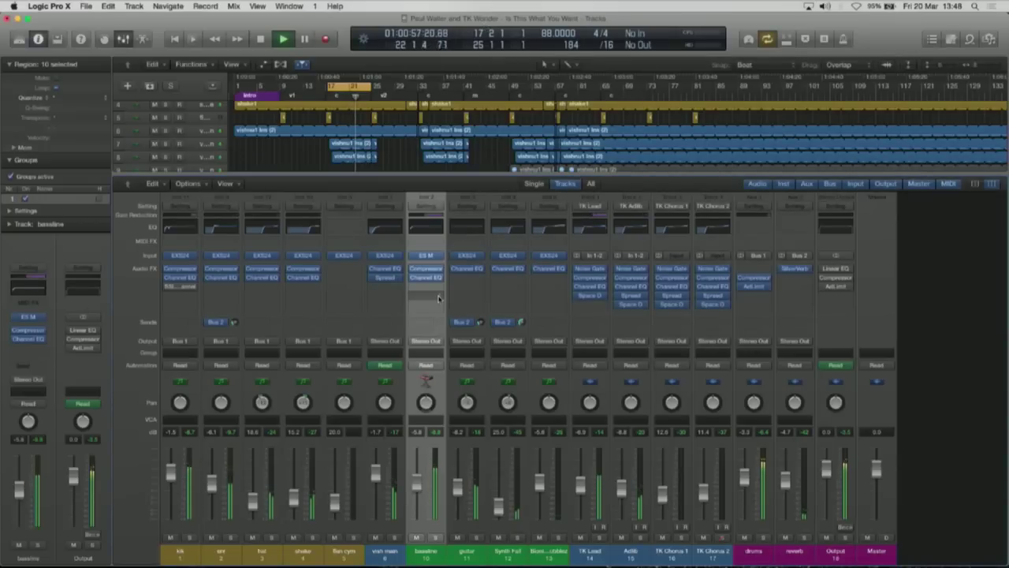